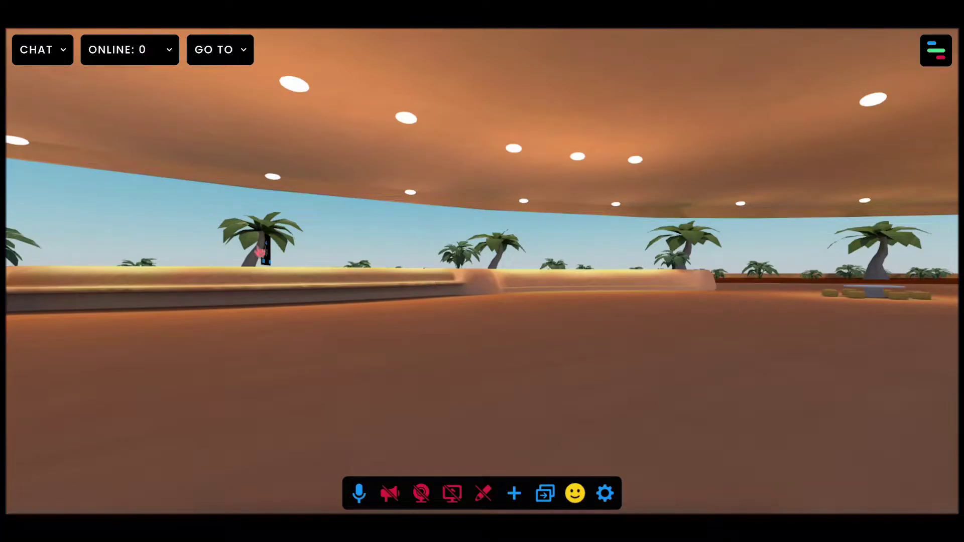
pyautogui.moveTo(245, 294); pyautogui.dragTo(38, 313)
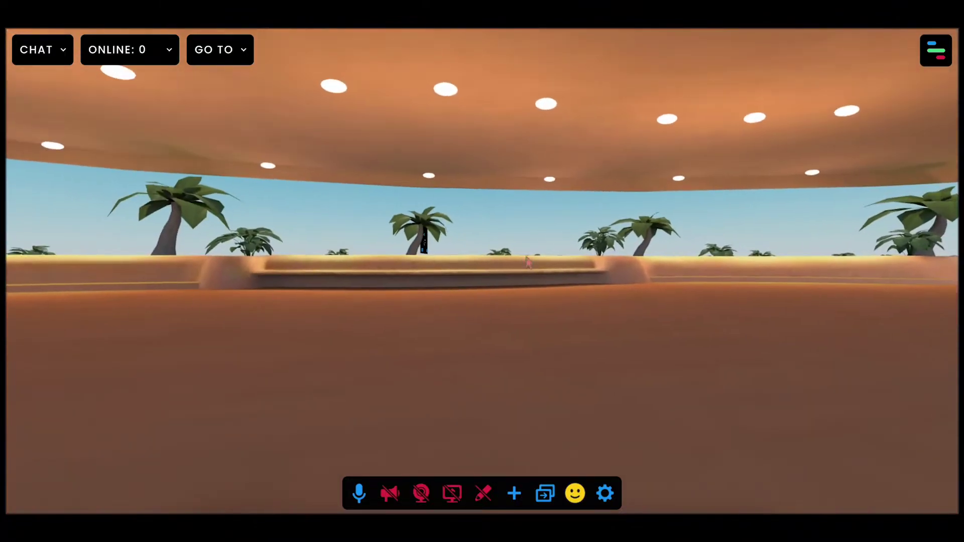
pyautogui.moveTo(672, 251); pyautogui.dragTo(353, 238)
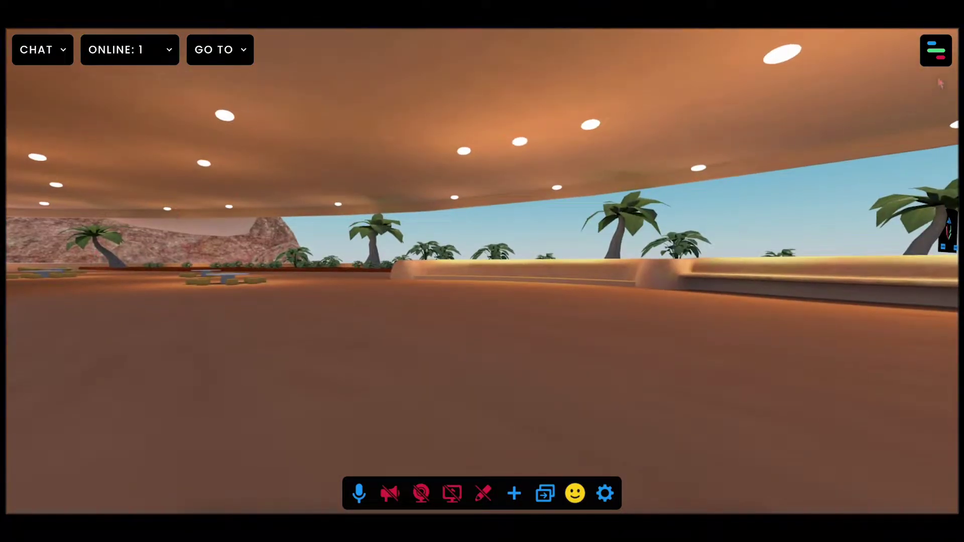
# Open the profile's user preferences and check the Map Environments option among the experimental features.
pyautogui.click(933, 55)
pyautogui.scroll(-2, 809, 334)
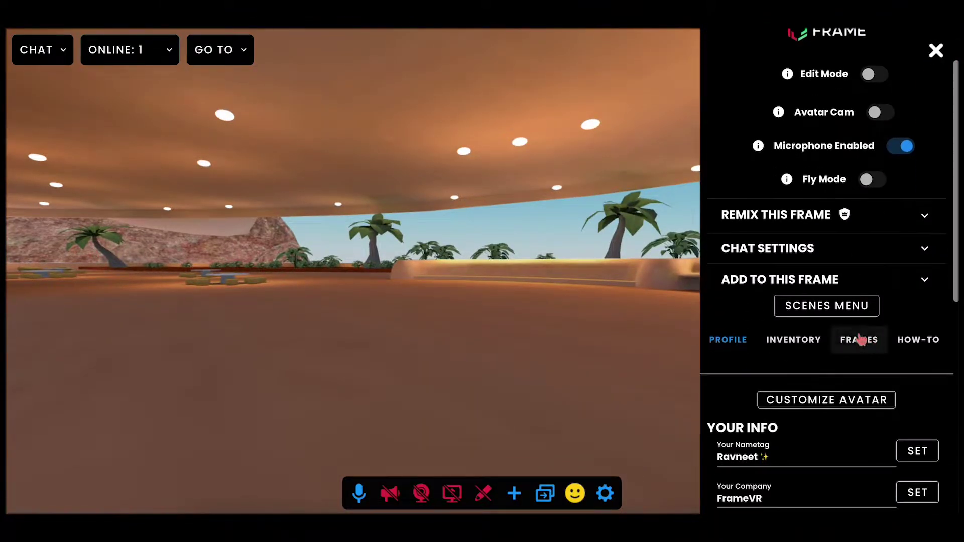
pyautogui.click(860, 341)
pyautogui.scroll(-2, 859, 341)
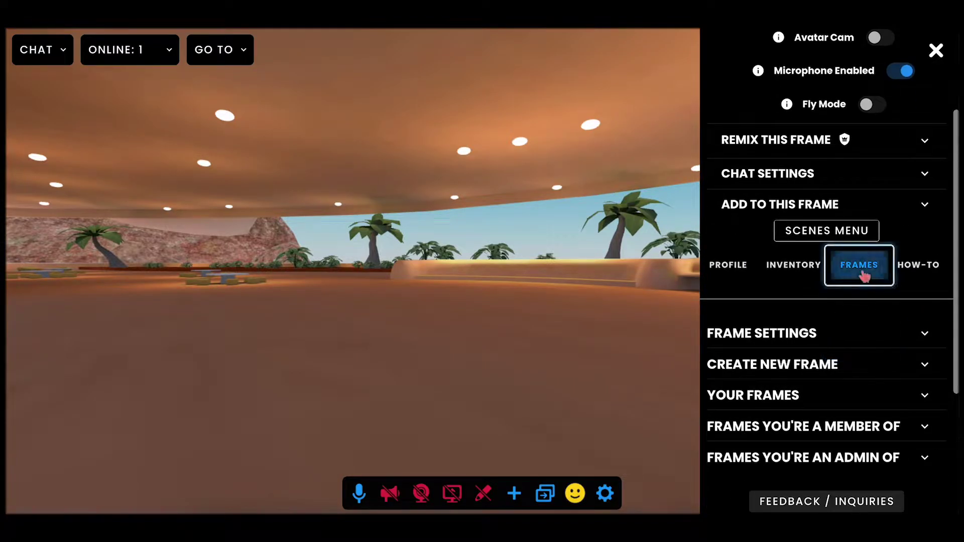
pyautogui.click(732, 274)
pyautogui.scroll(-4, 799, 281)
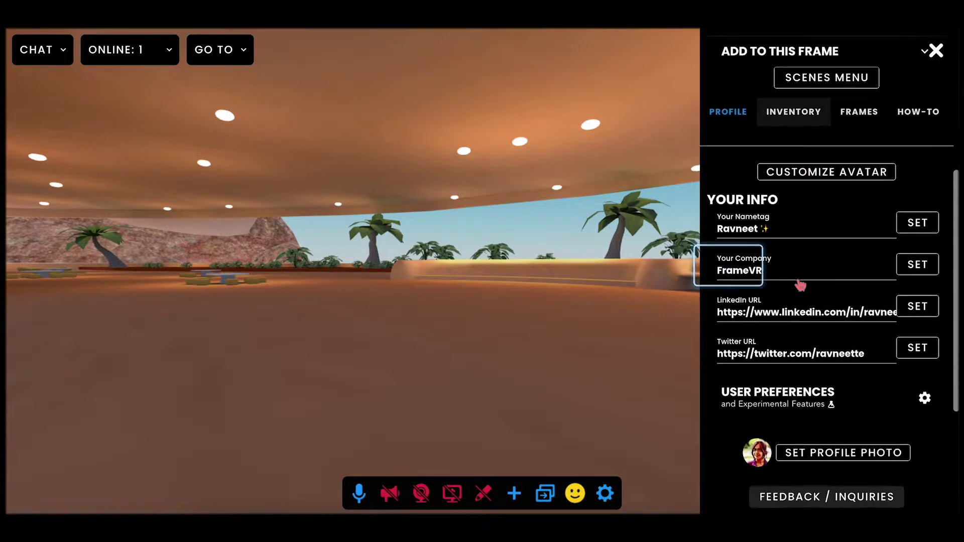
pyautogui.scroll(-1, 806, 221)
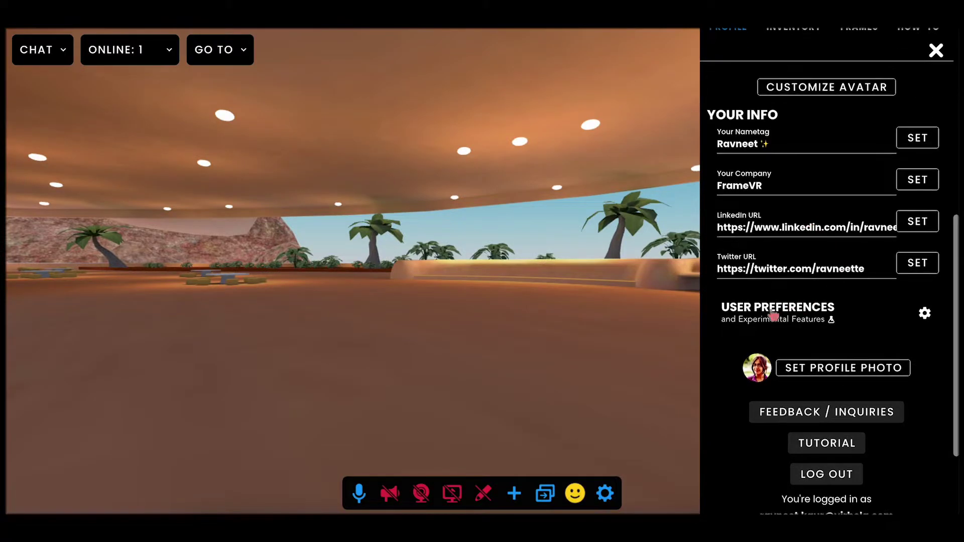
pyautogui.click(925, 315)
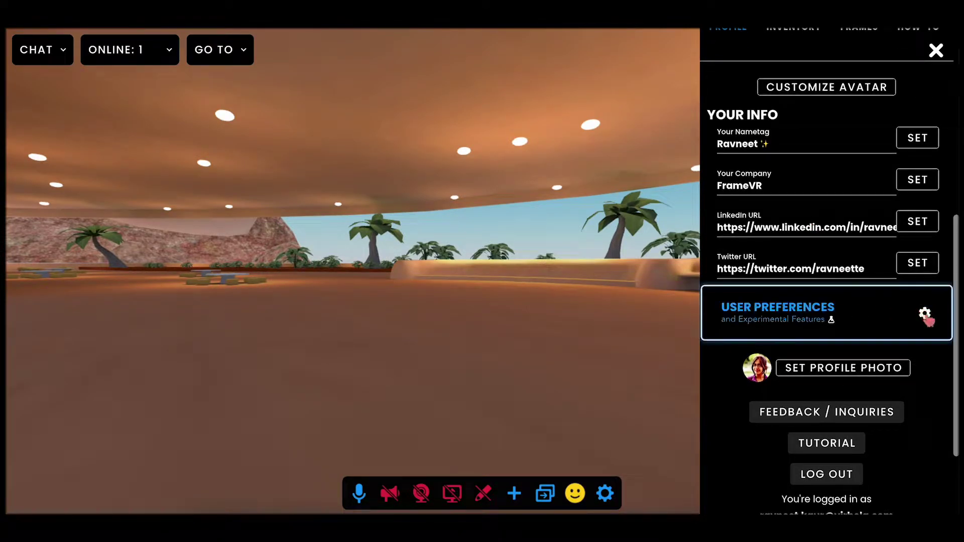
pyautogui.scroll(-1, 927, 318)
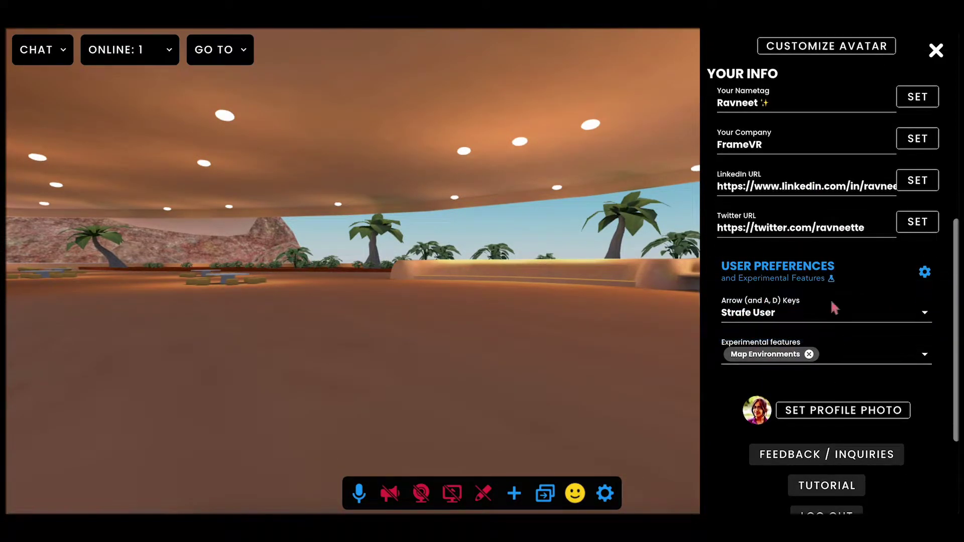
pyautogui.click(886, 361)
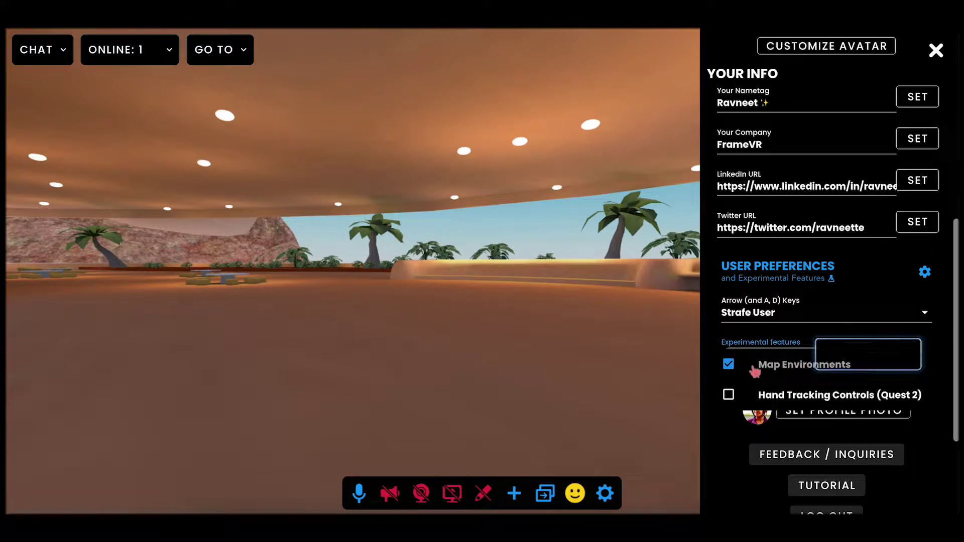
pyautogui.click(904, 342)
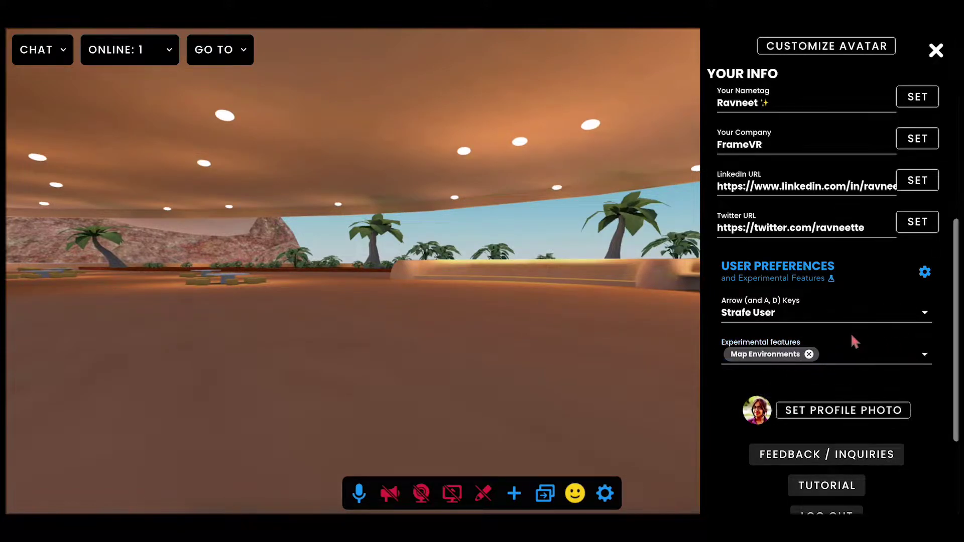
# Open the frame settings and switch the frame's environment from Auditorium to the map environment.
pyautogui.scroll(5, 765, 353)
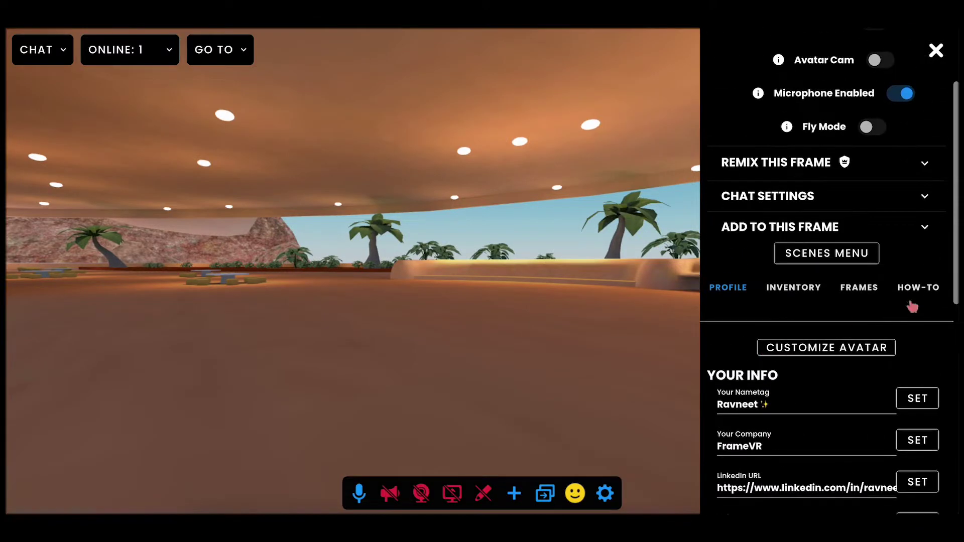
pyautogui.click(859, 288)
pyautogui.click(771, 356)
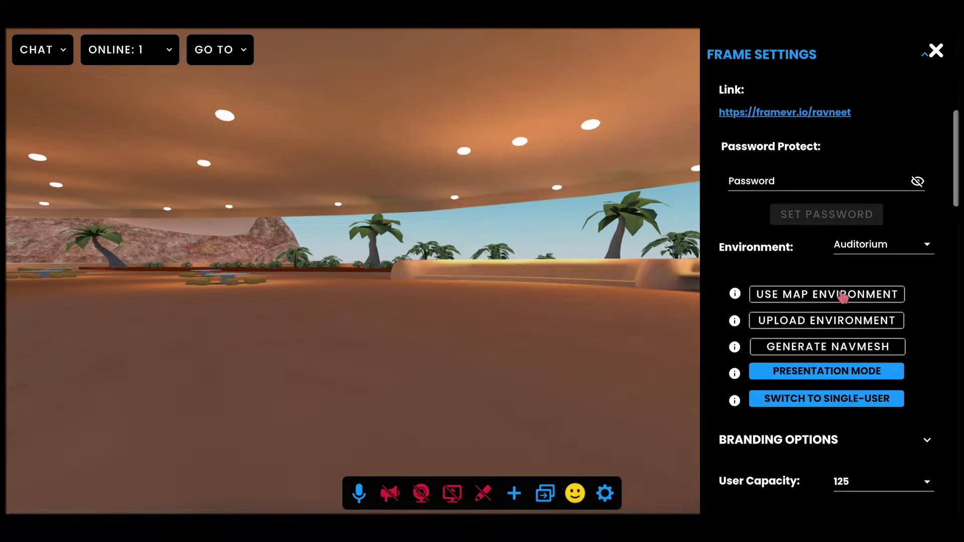
pyautogui.click(849, 297)
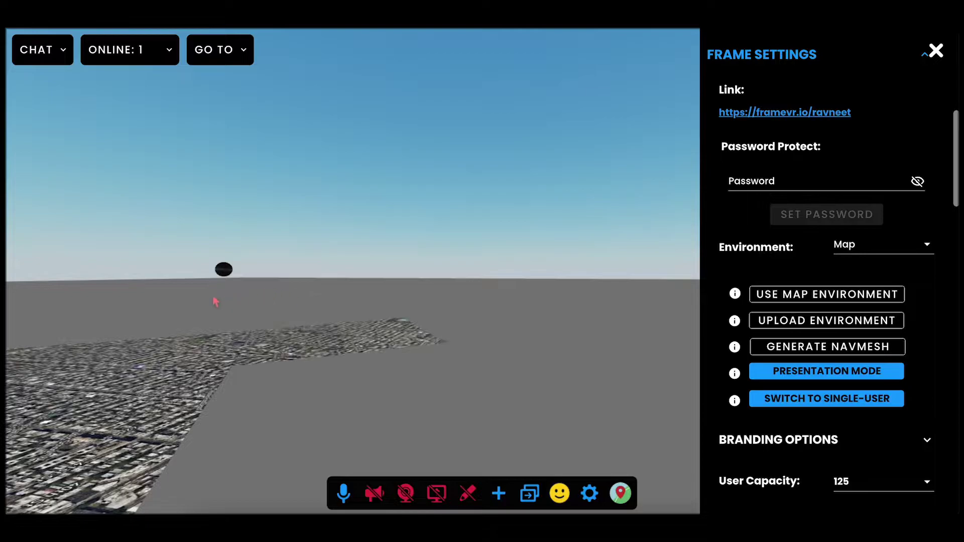
# Look over the New York map, close the frame settings and open the map settings.
pyautogui.moveTo(425, 213); pyautogui.dragTo(425, 316)
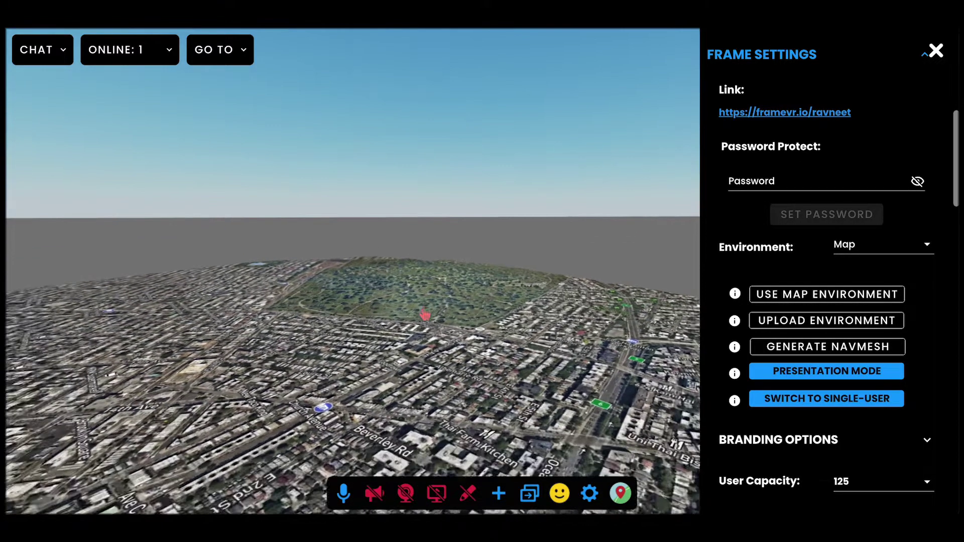
pyautogui.moveTo(538, 134); pyautogui.dragTo(422, 215)
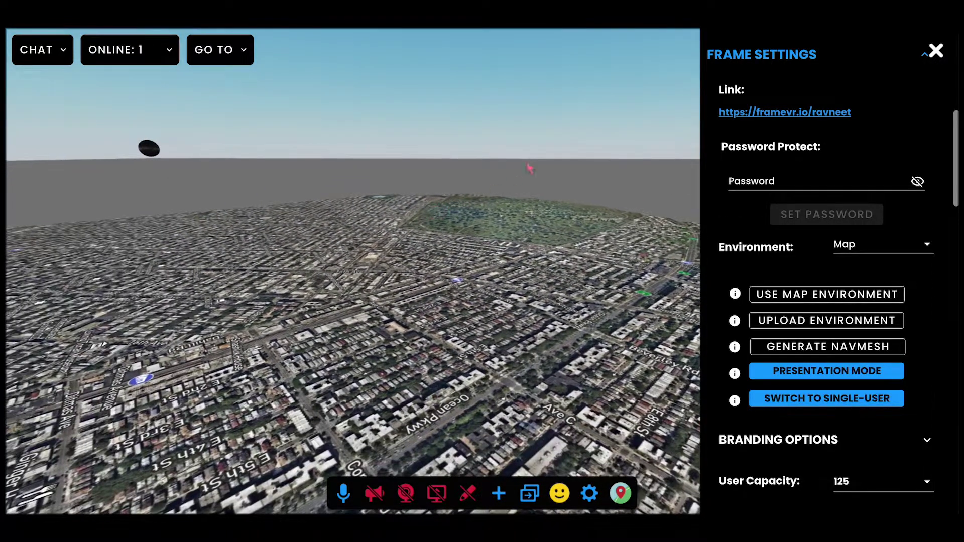
pyautogui.moveTo(280, 182); pyautogui.dragTo(518, 230)
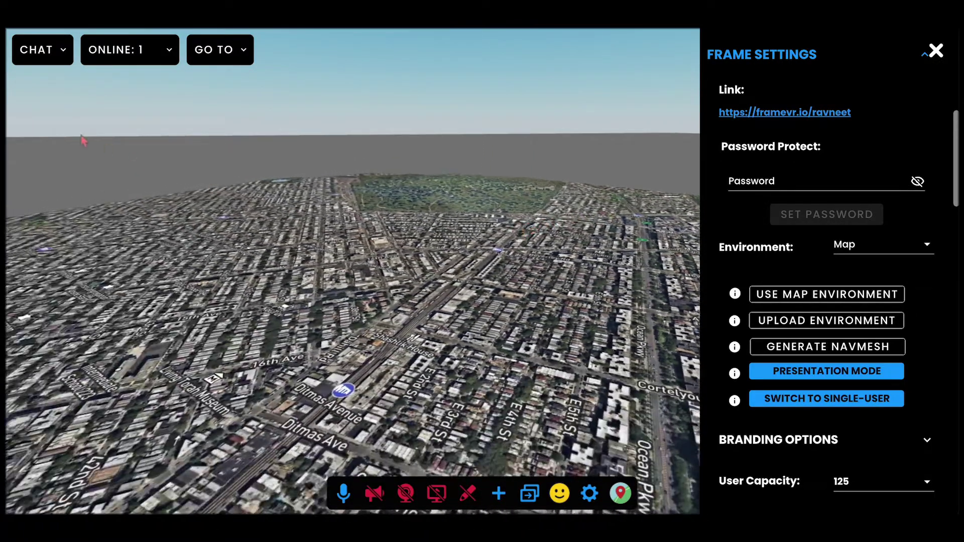
pyautogui.moveTo(81, 138); pyautogui.dragTo(304, 189)
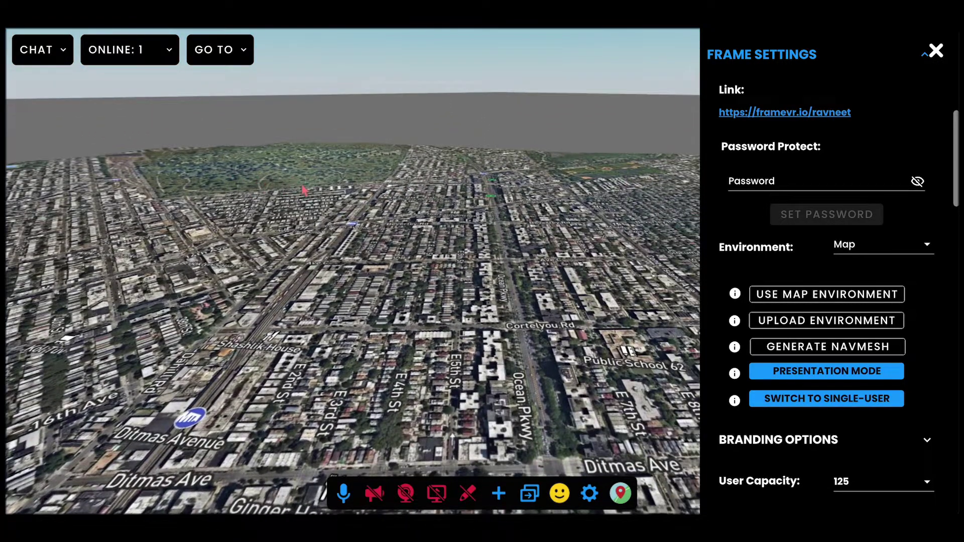
pyautogui.moveTo(320, 259); pyautogui.dragTo(412, 313)
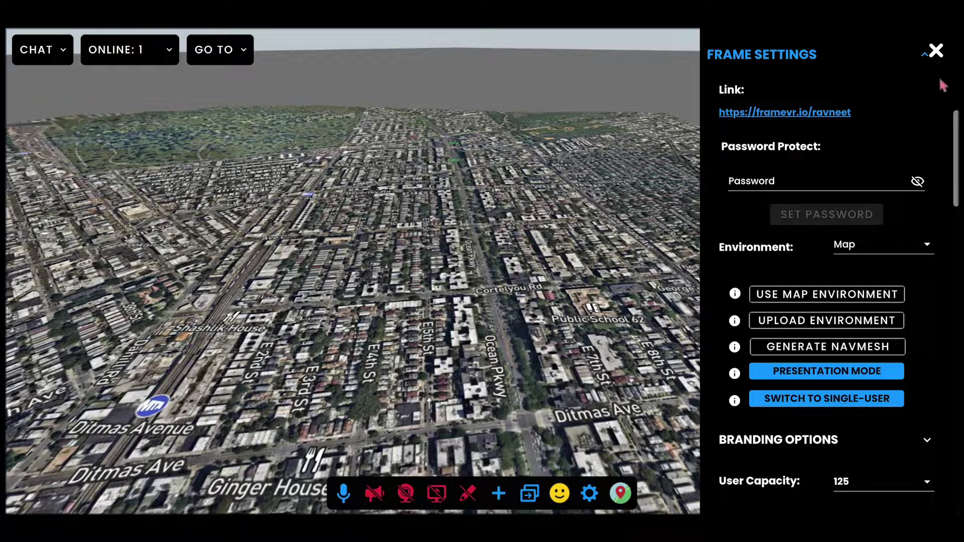
pyautogui.click(937, 51)
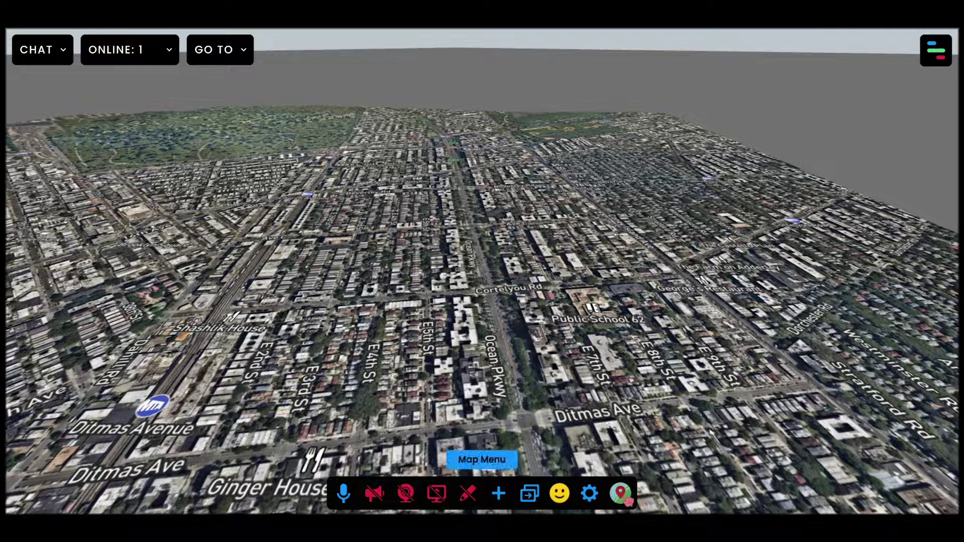
pyautogui.click(622, 494)
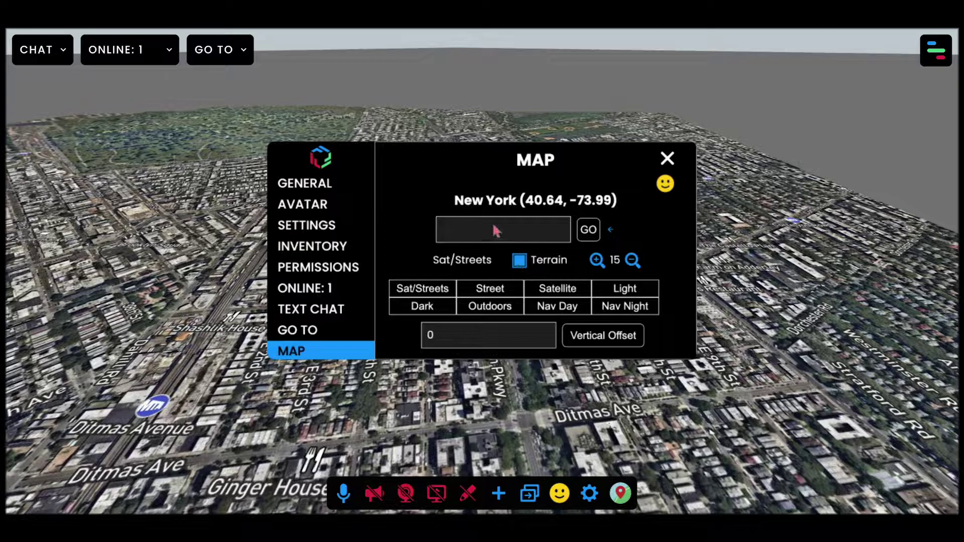
# Cycle the map style through Street, Satellite, Light, Dark, Outdoors and Nav Day, ending on Nav Night.
pyautogui.click(454, 224)
pyautogui.moveTo(815, 355); pyautogui.dragTo(745, 338)
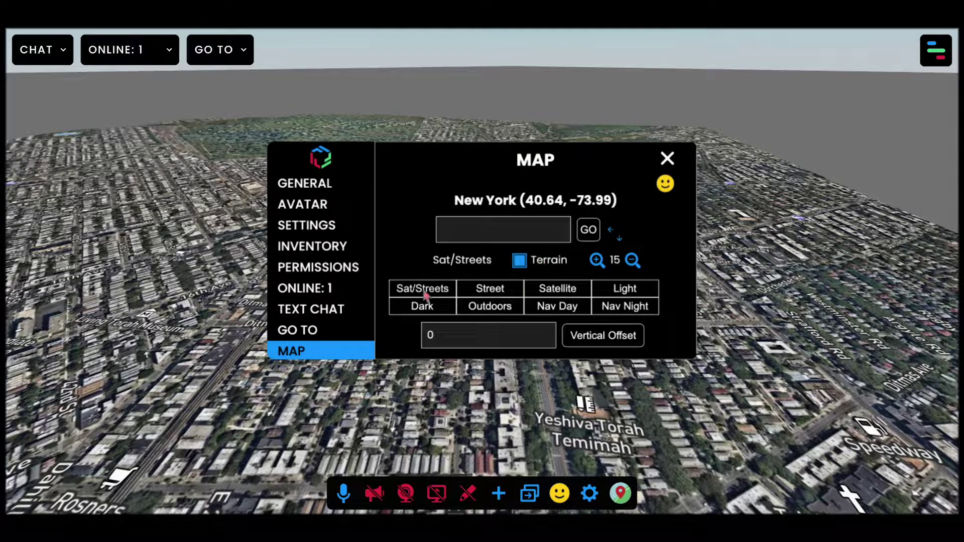
pyautogui.moveTo(812, 331); pyautogui.dragTo(813, 373)
pyautogui.press('s')
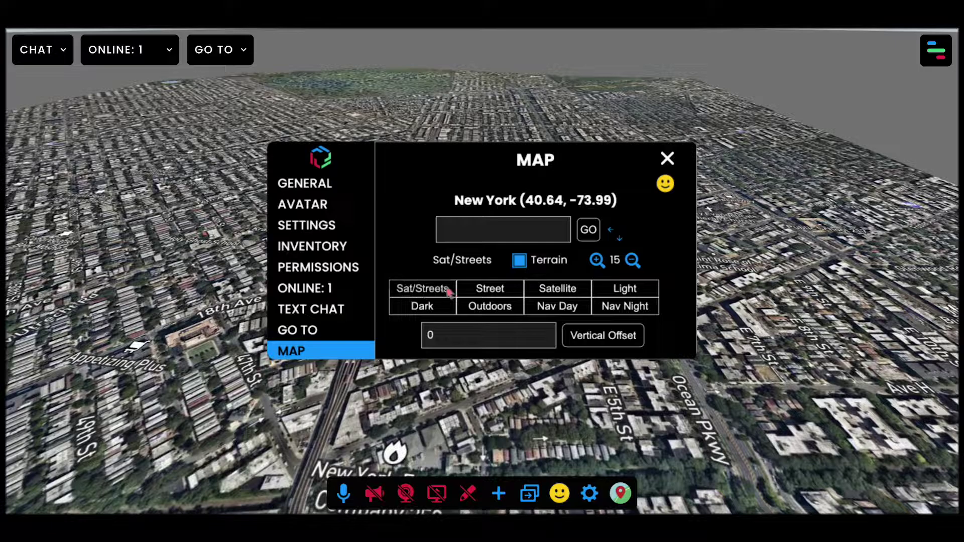
pyautogui.click(487, 291)
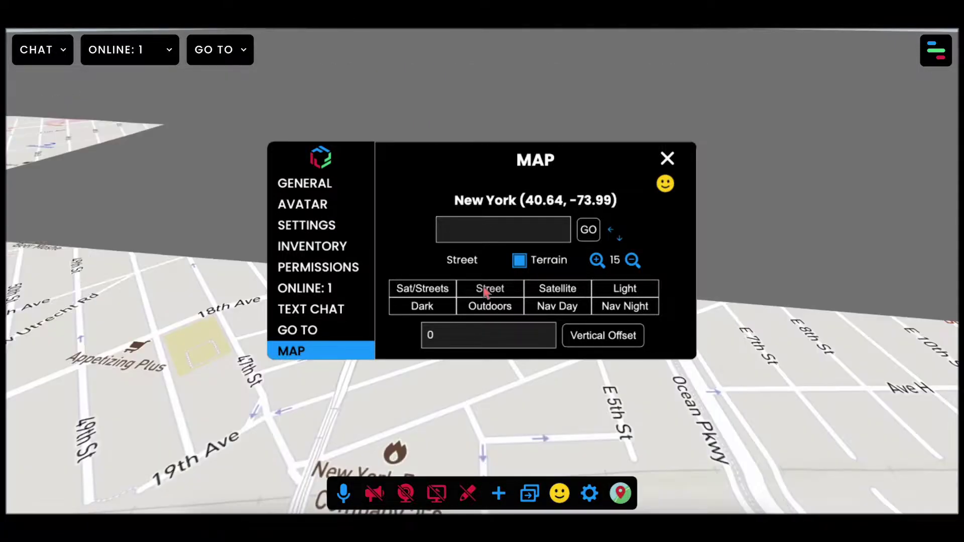
pyautogui.moveTo(488, 417); pyautogui.dragTo(482, 392)
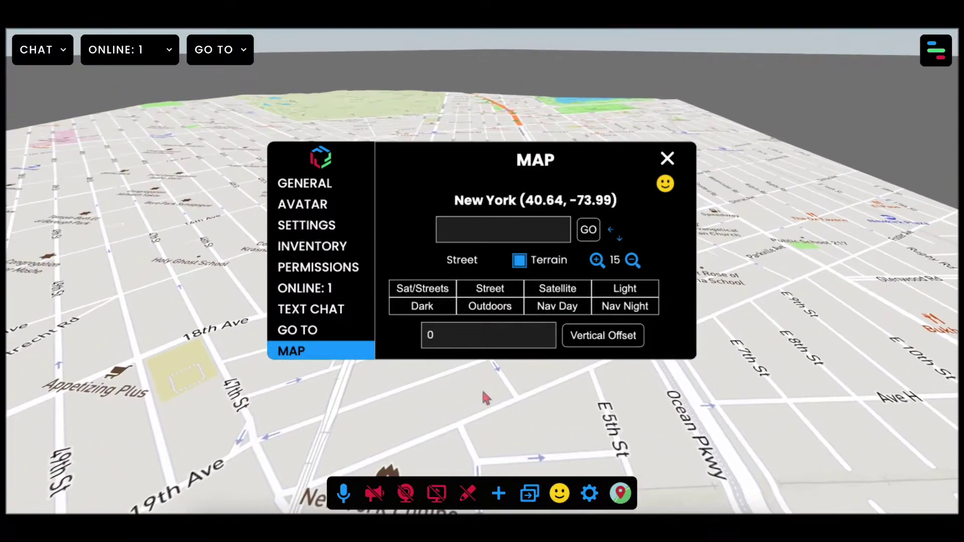
pyautogui.click(560, 290)
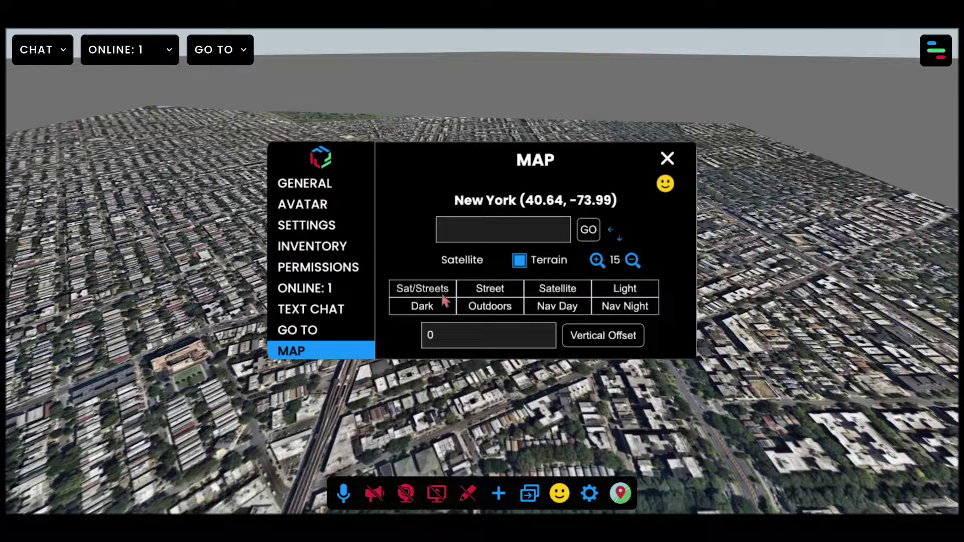
pyautogui.click(632, 292)
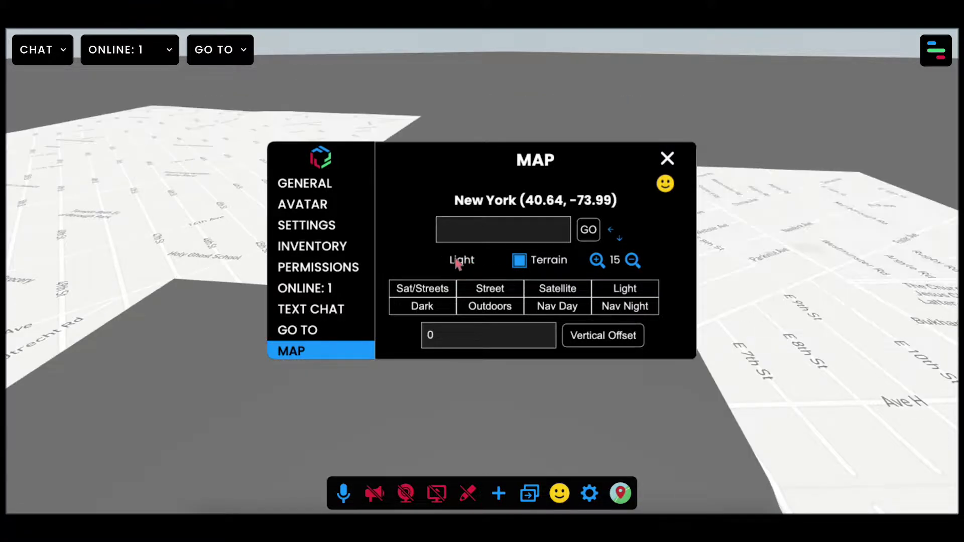
pyautogui.click(422, 307)
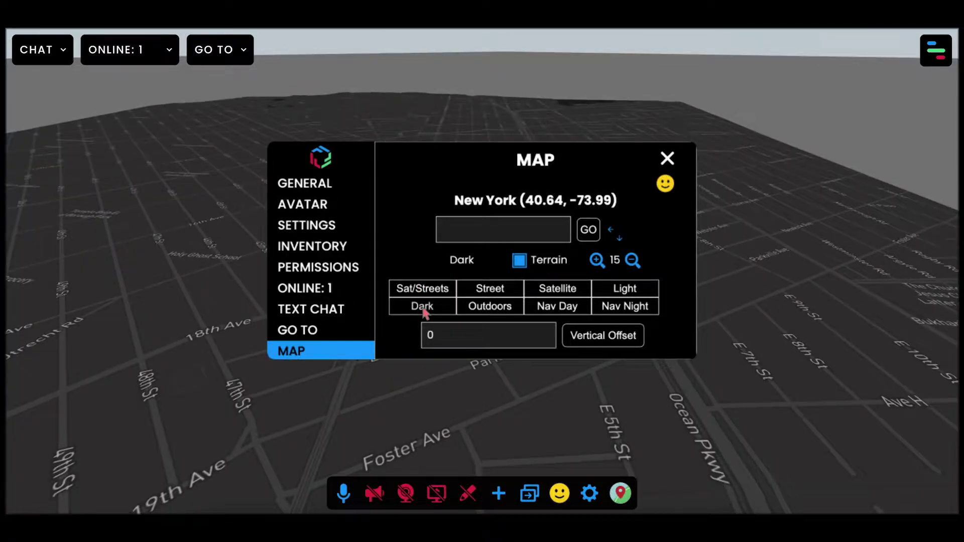
pyautogui.click(507, 307)
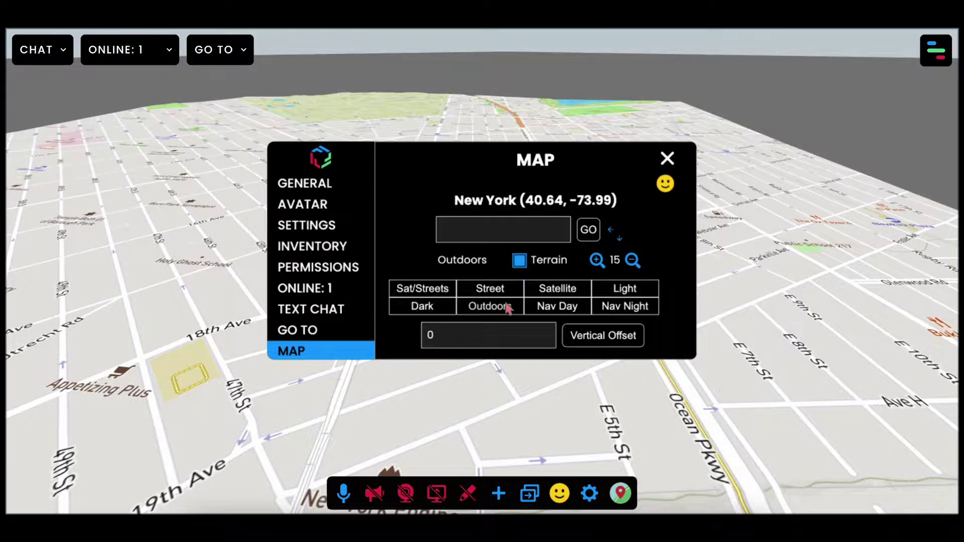
pyautogui.click(567, 310)
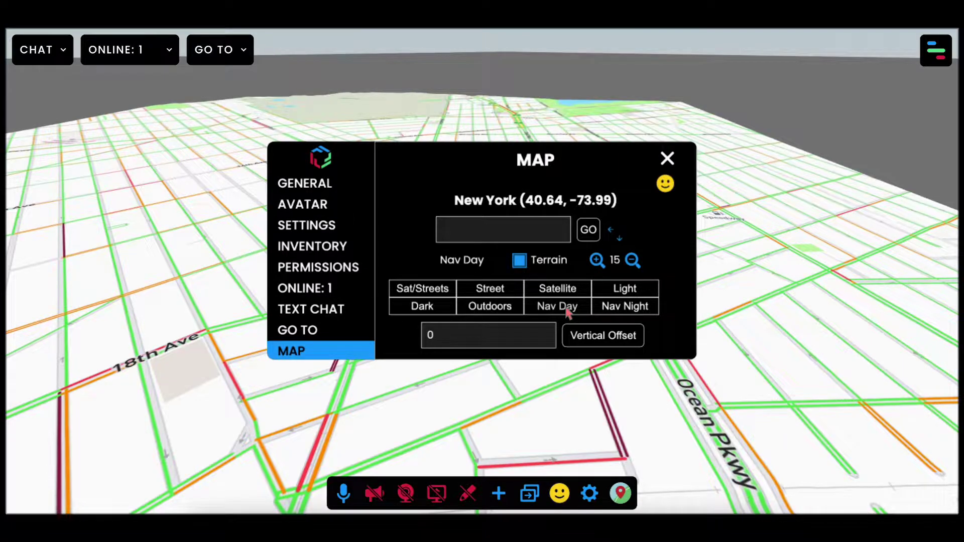
pyautogui.click(623, 314)
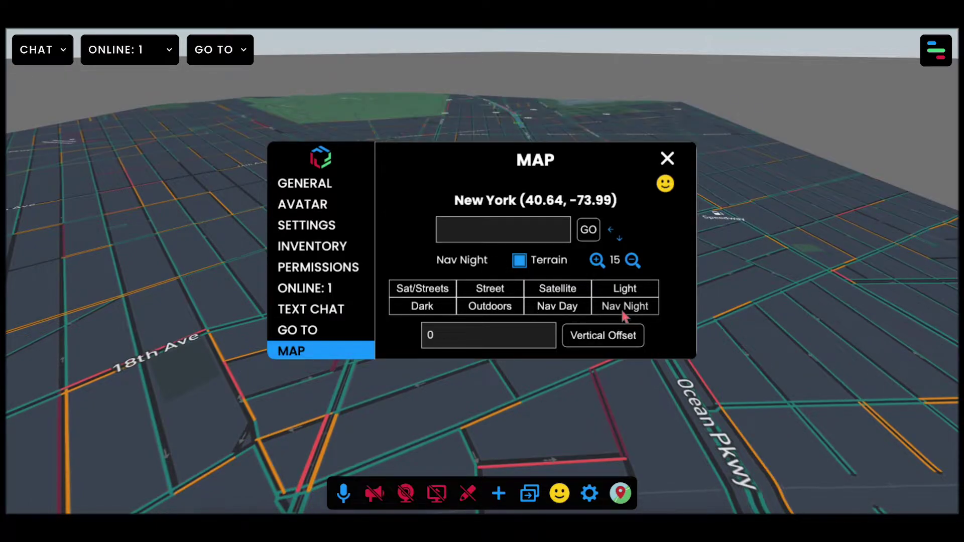
# Set the map location to "shimla" and load it.
pyautogui.click(495, 223)
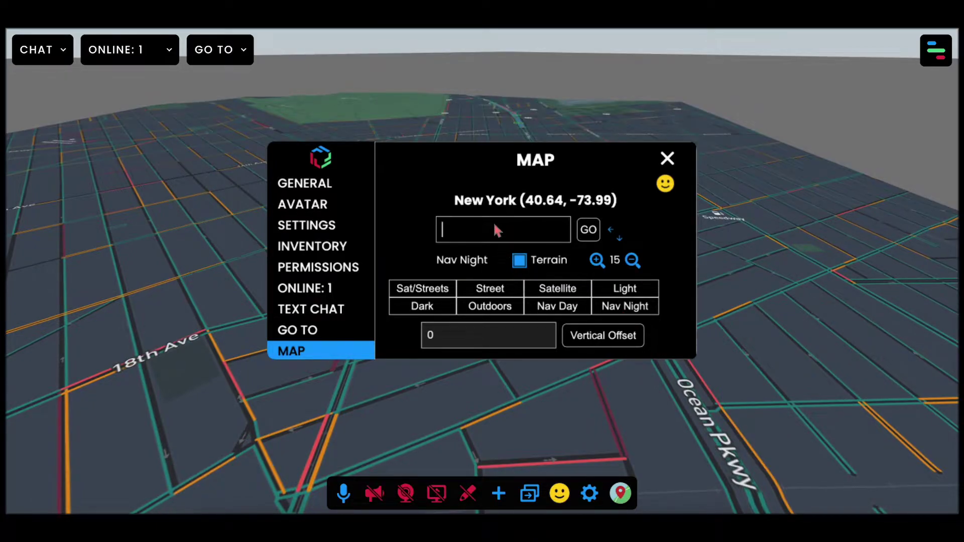
pyautogui.write('shimla')
pyautogui.click(588, 229)
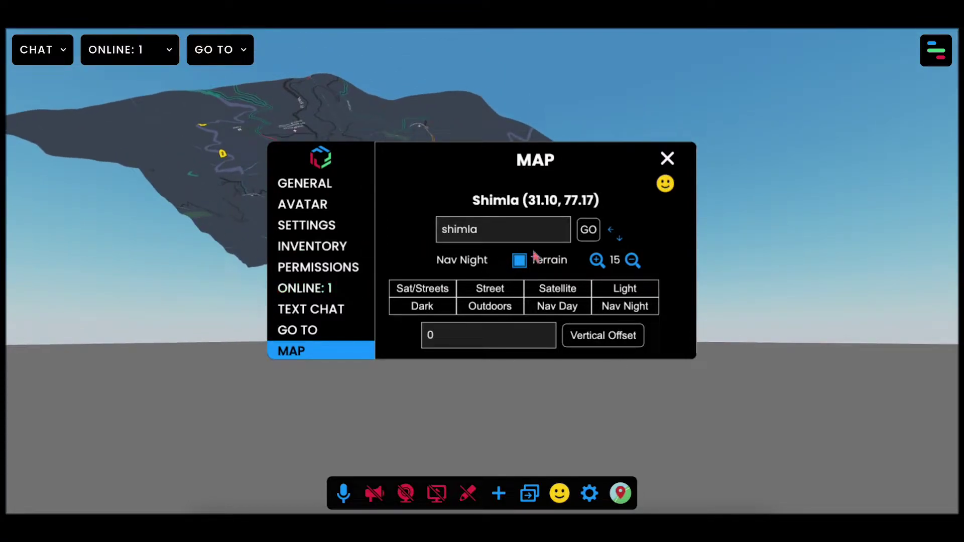
# Turn off terrain for the Shimla map and look around the flat surface.
pyautogui.moveTo(769, 204); pyautogui.dragTo(774, 343)
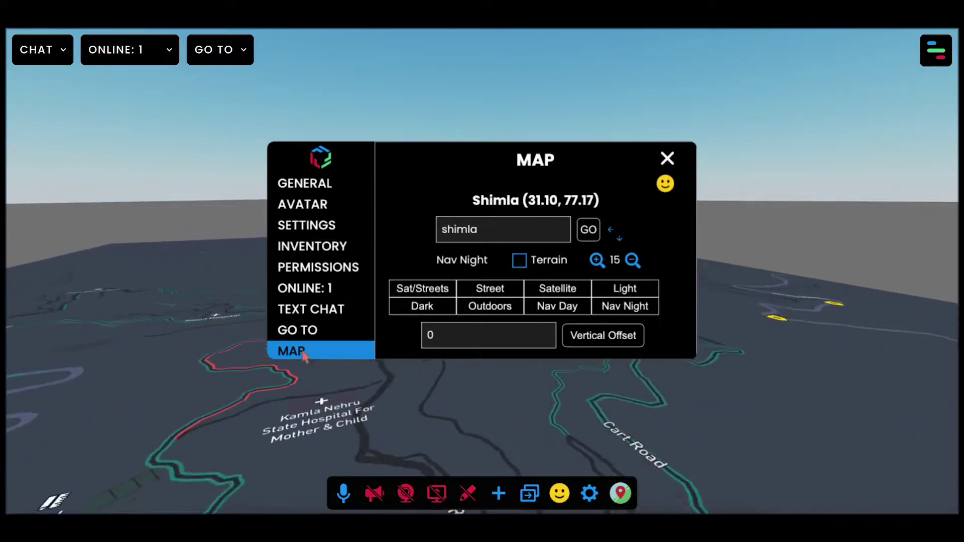
pyautogui.moveTo(78, 273); pyautogui.dragTo(92, 387)
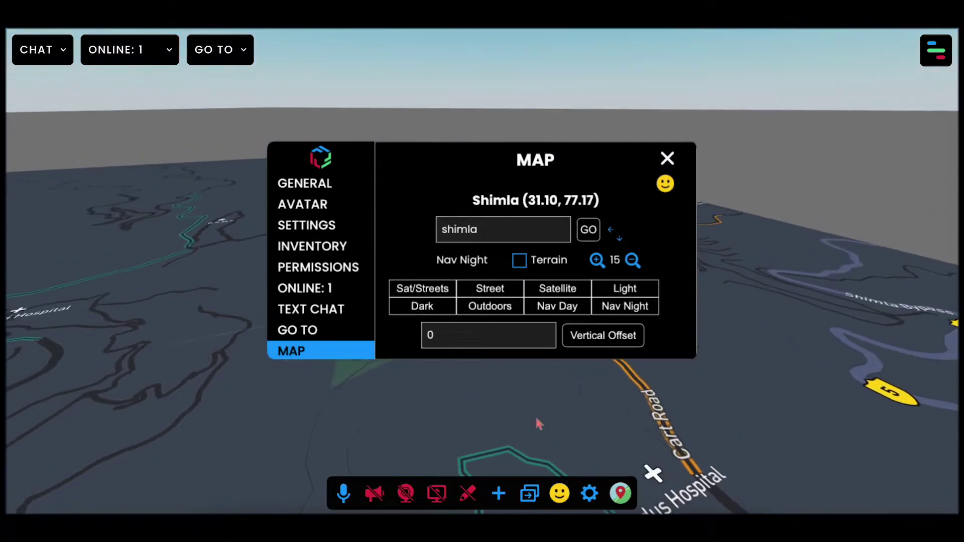
pyautogui.moveTo(537, 419); pyautogui.dragTo(260, 409)
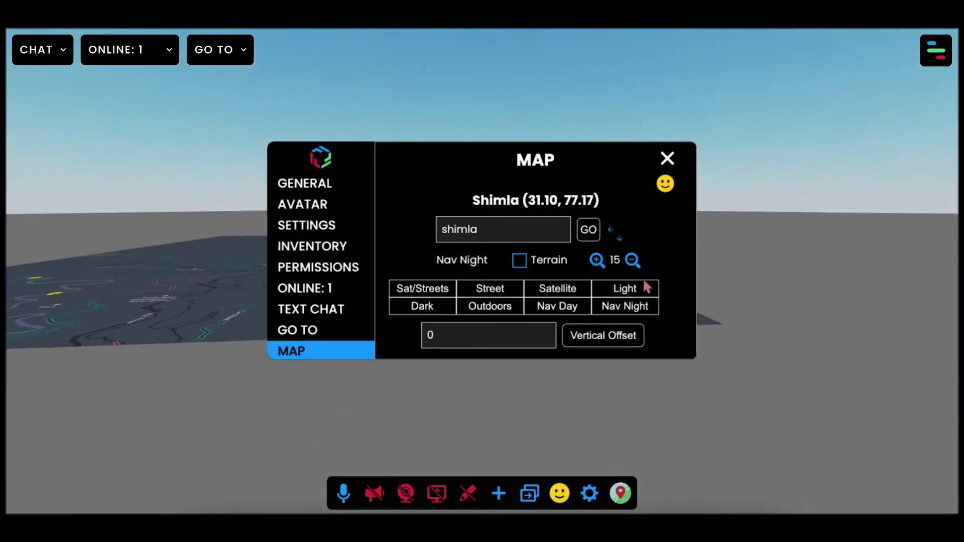
# Turn the Shimla map's terrain back on and lower the map with vertical offsets of -200, -1200 and -1800.
pyautogui.click(521, 260)
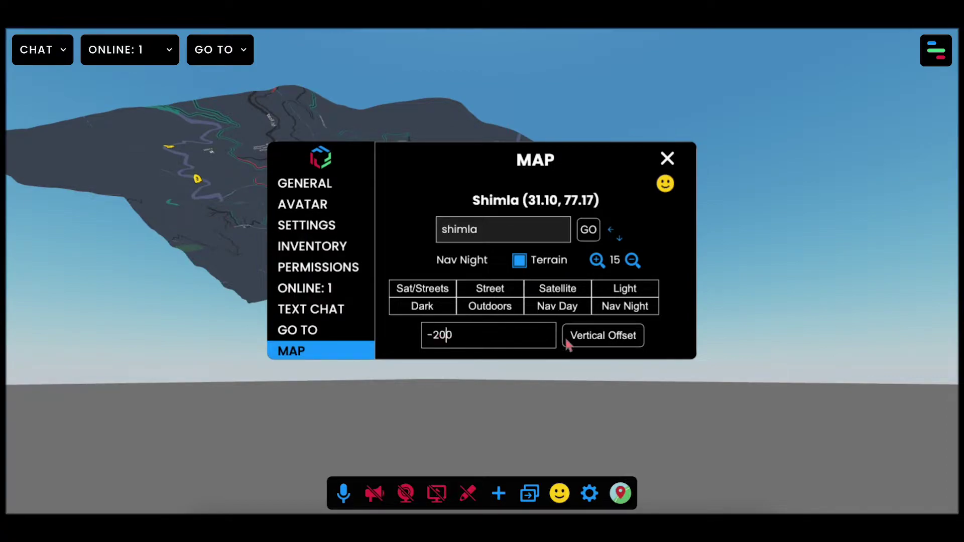
pyautogui.click(597, 344)
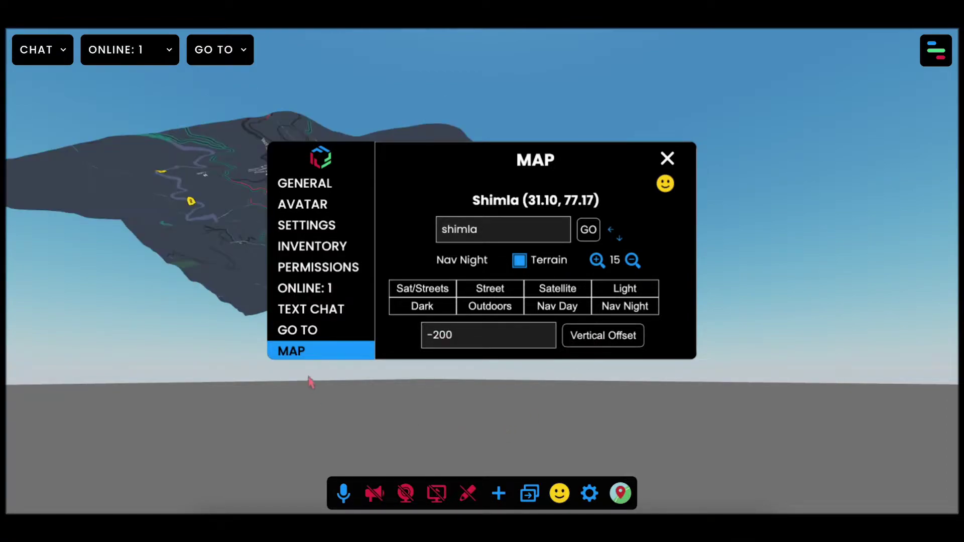
pyautogui.click(442, 338)
pyautogui.write('1')
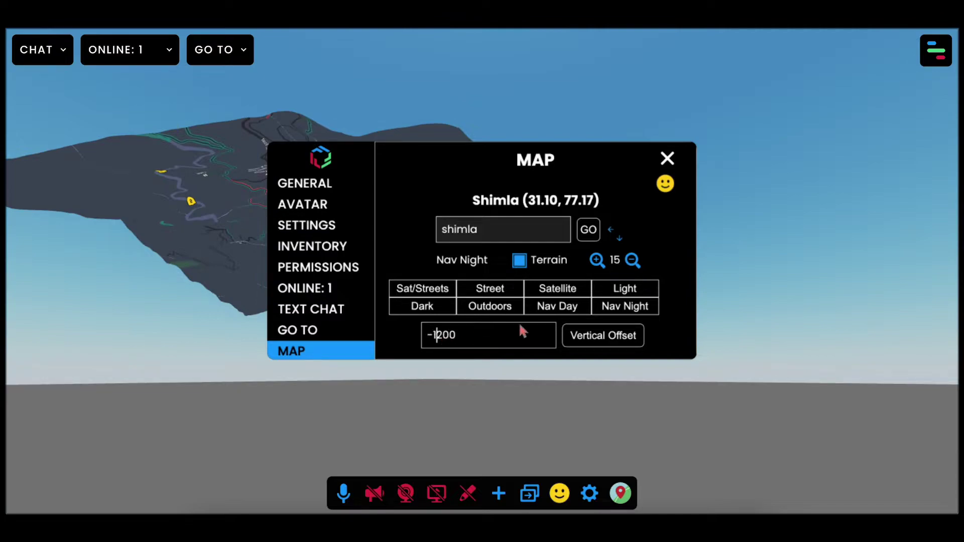
pyautogui.click(615, 335)
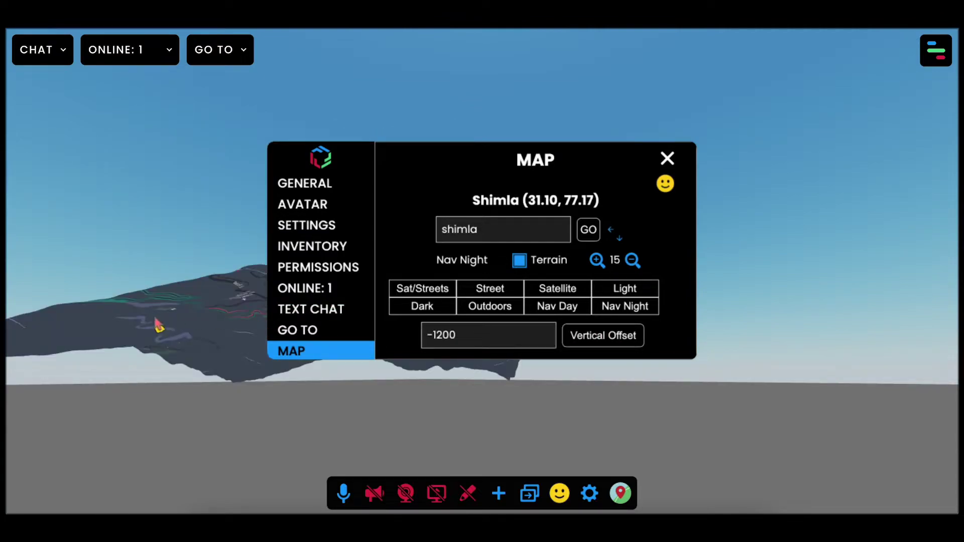
pyautogui.click(442, 340)
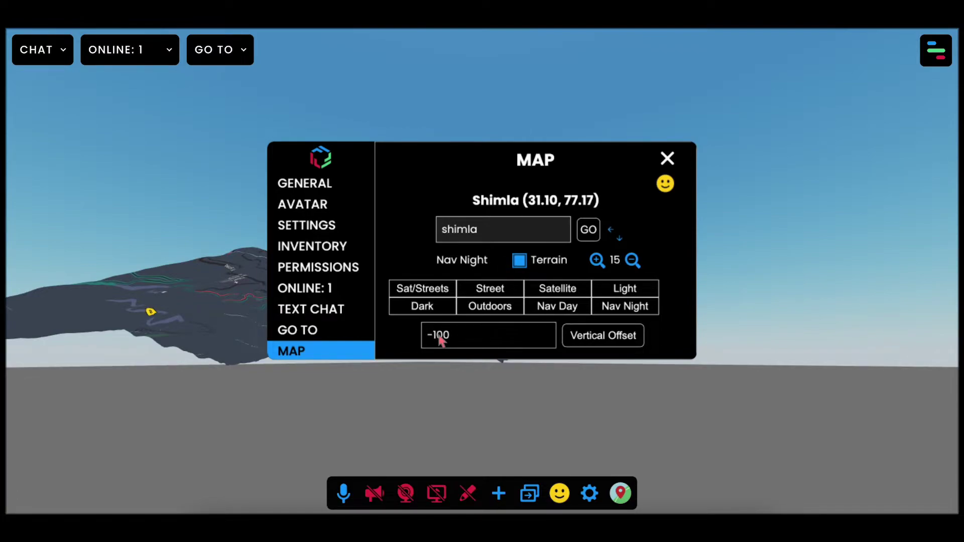
pyautogui.click(600, 339)
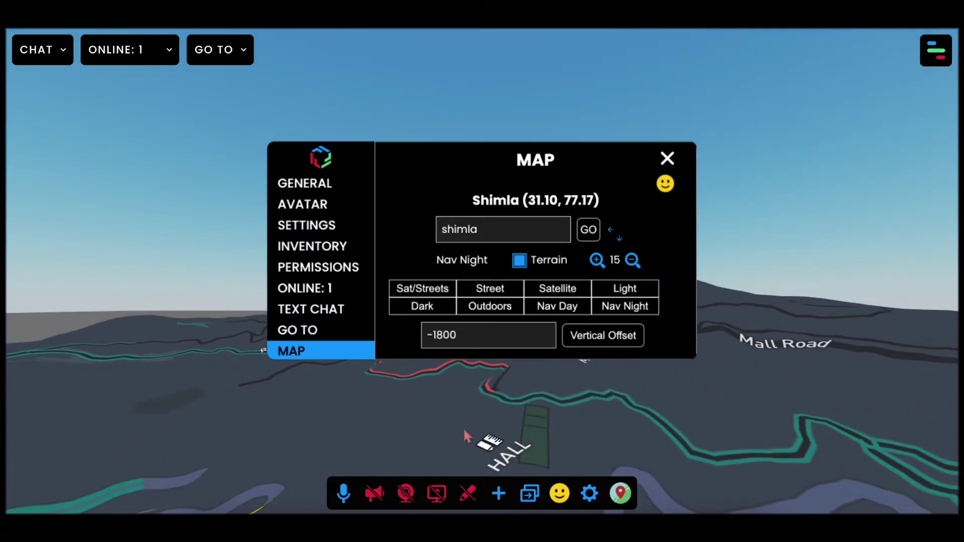
# Set the map's vertical offset to -2000 and apply it.
pyautogui.click(434, 336)
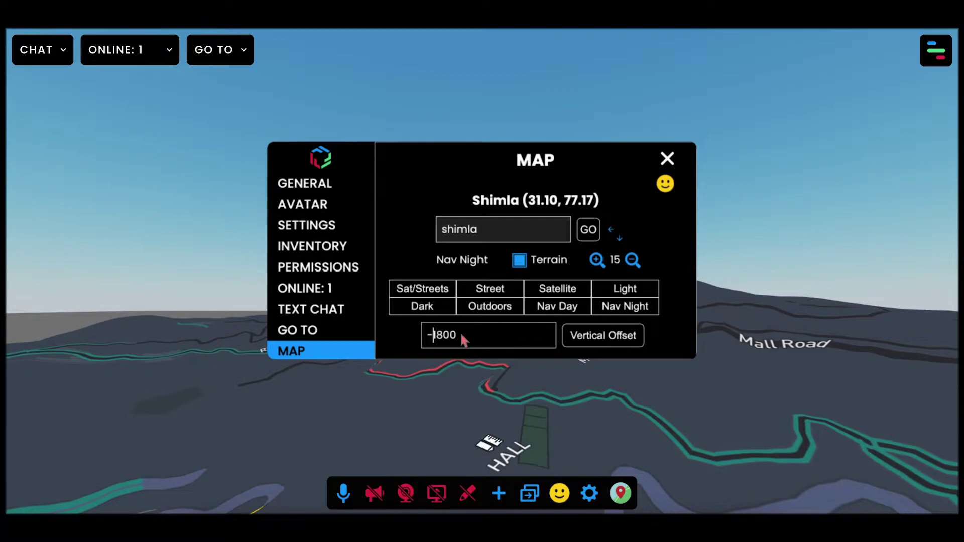
pyautogui.press('BackSpace')
pyautogui.write('0')
pyautogui.press('BackSpace')
pyautogui.write('-2000')
pyautogui.click(617, 340)
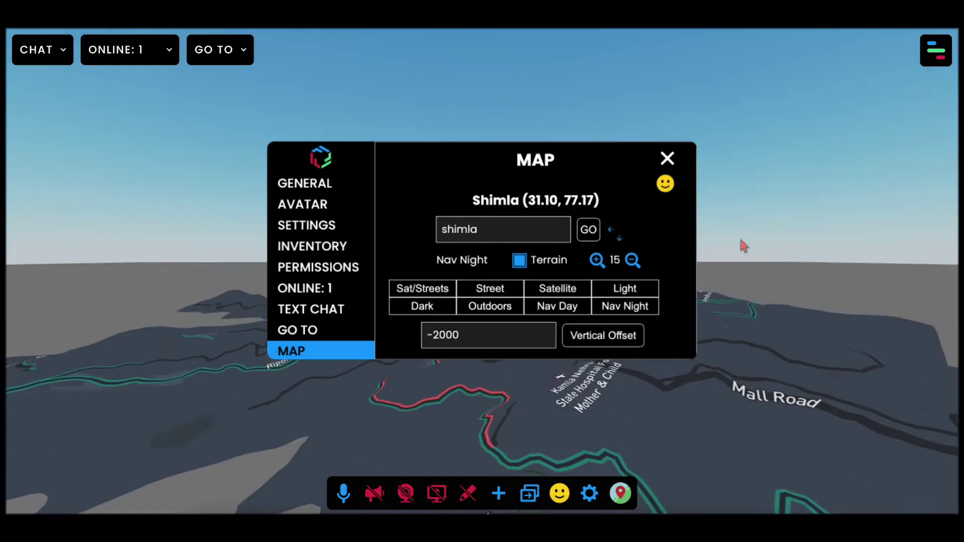
# Close the map settings and move around the lowered Shimla terrain to inspect its height.
pyautogui.moveTo(774, 412); pyautogui.dragTo(236, 409)
pyautogui.click(668, 159)
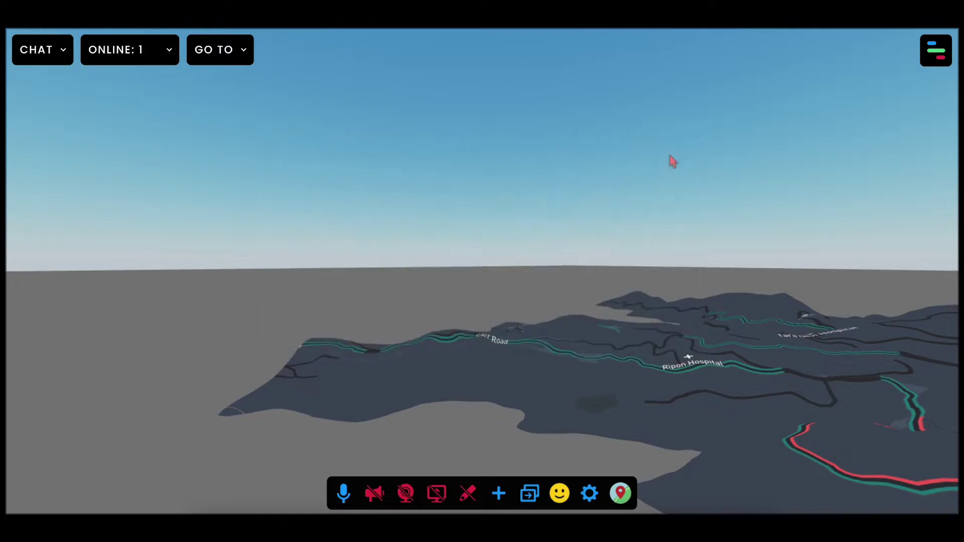
pyautogui.press('s')
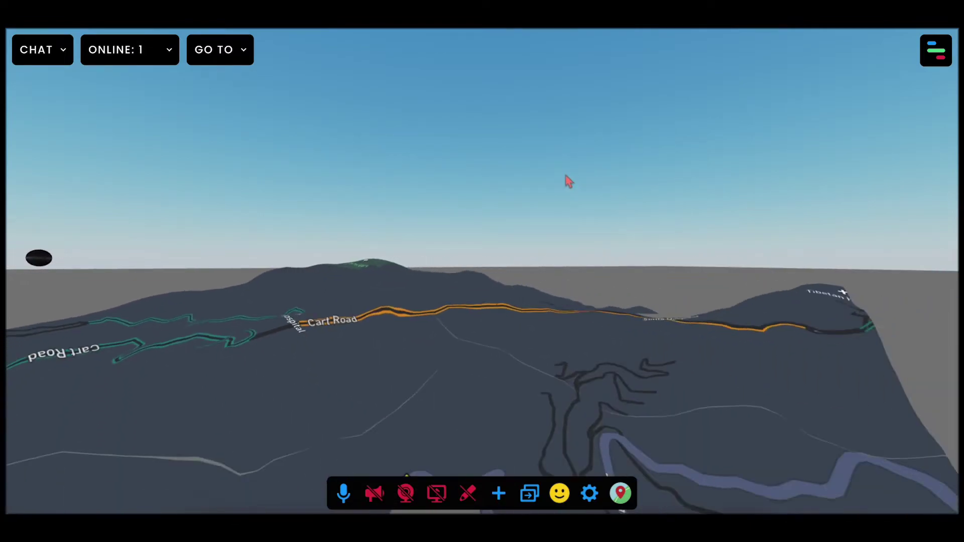
pyautogui.press('a')
pyautogui.press('w')
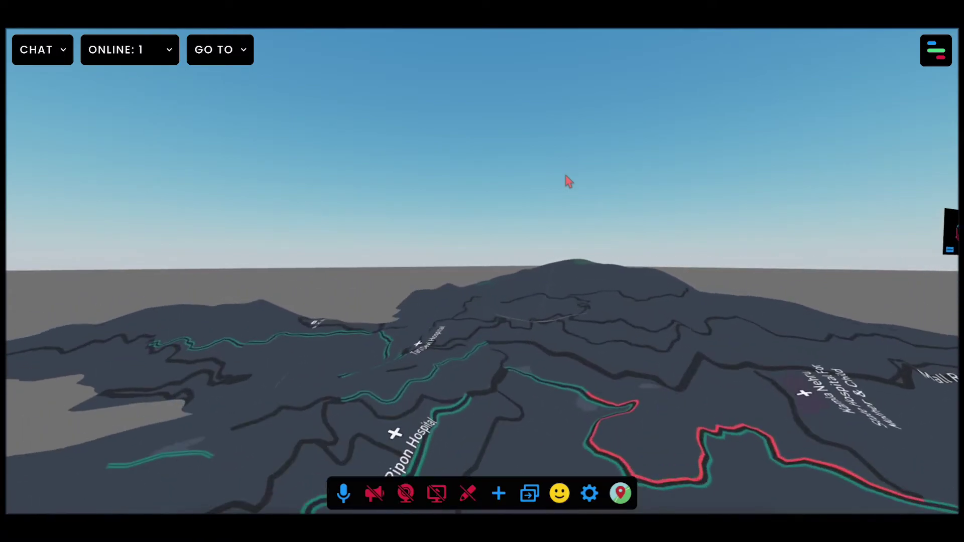
# Change the Shimla map style to Sat/Streets, close the map settings and explore the terrain from several sides.
pyautogui.click(623, 494)
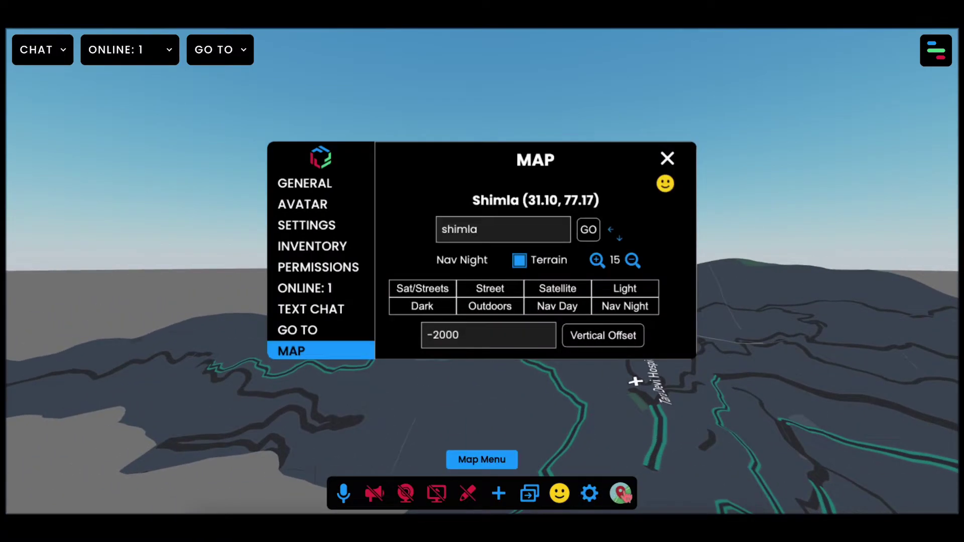
pyautogui.click(420, 294)
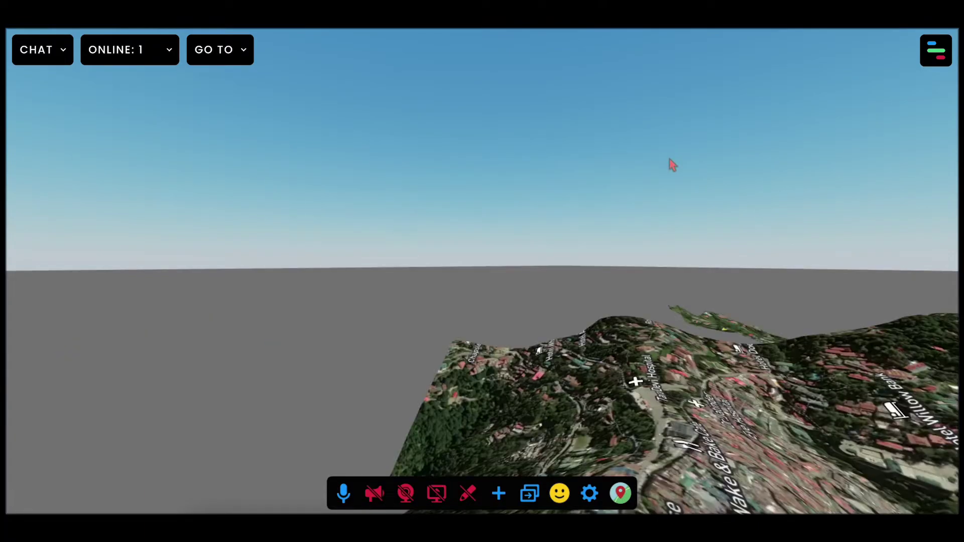
pyautogui.moveTo(425, 281); pyautogui.dragTo(706, 362)
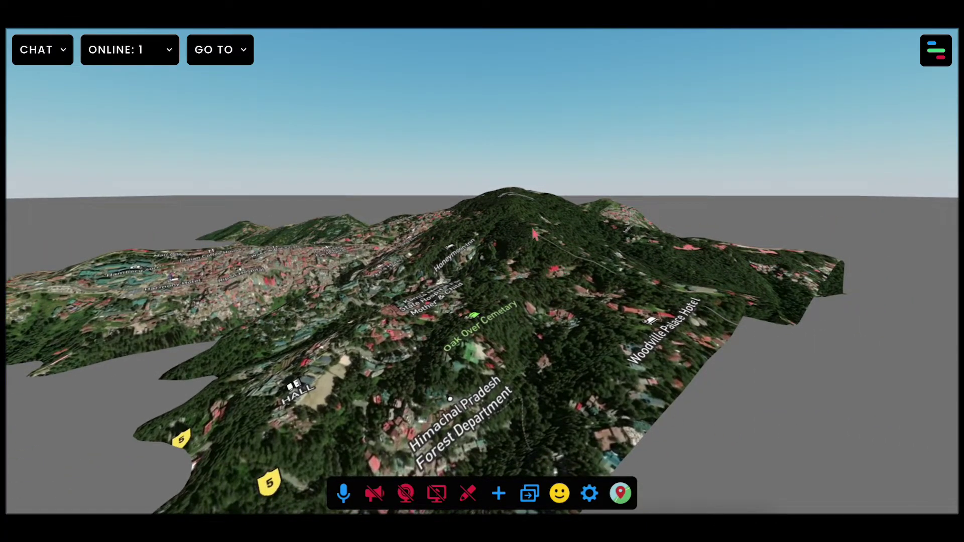
pyautogui.moveTo(536, 391); pyautogui.dragTo(387, 381)
pyautogui.press('s')
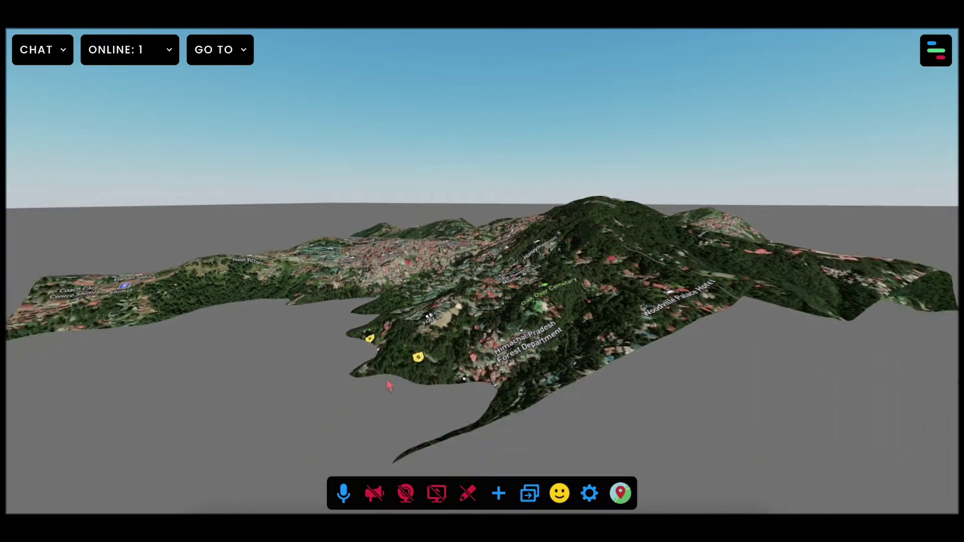
pyautogui.press('a')
pyautogui.press('w')
pyautogui.scroll(8, 390, 385)
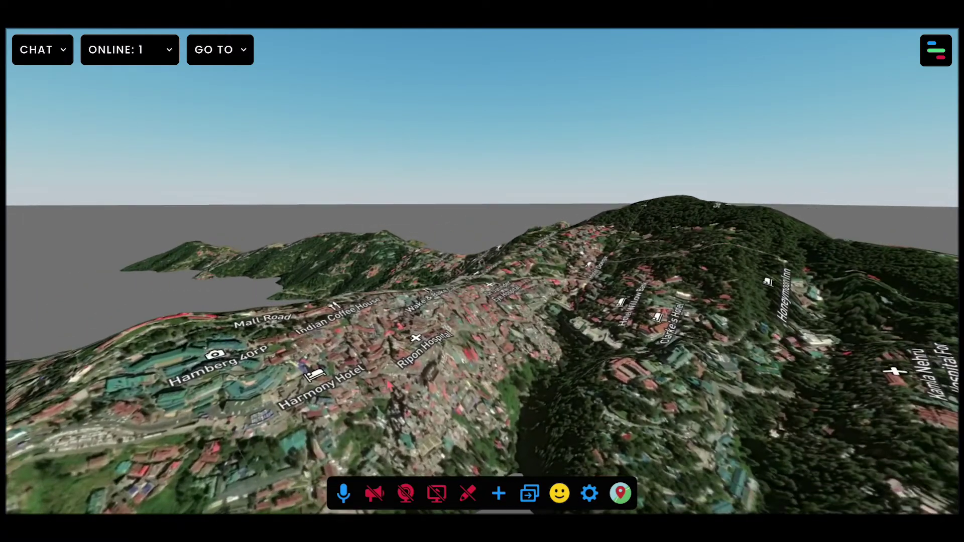
# Reopen the map settings and raise the map zoom level to 17.
pyautogui.click(621, 494)
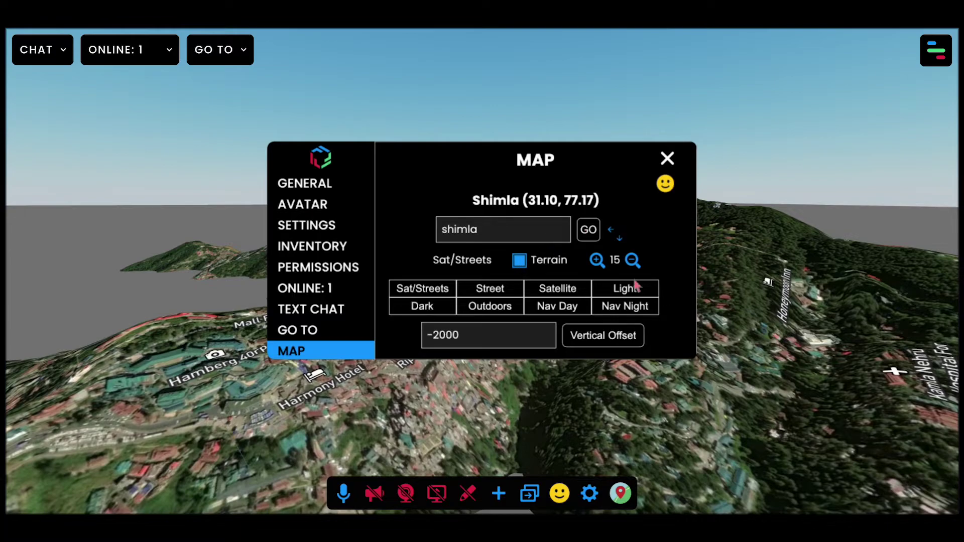
pyautogui.click(596, 260)
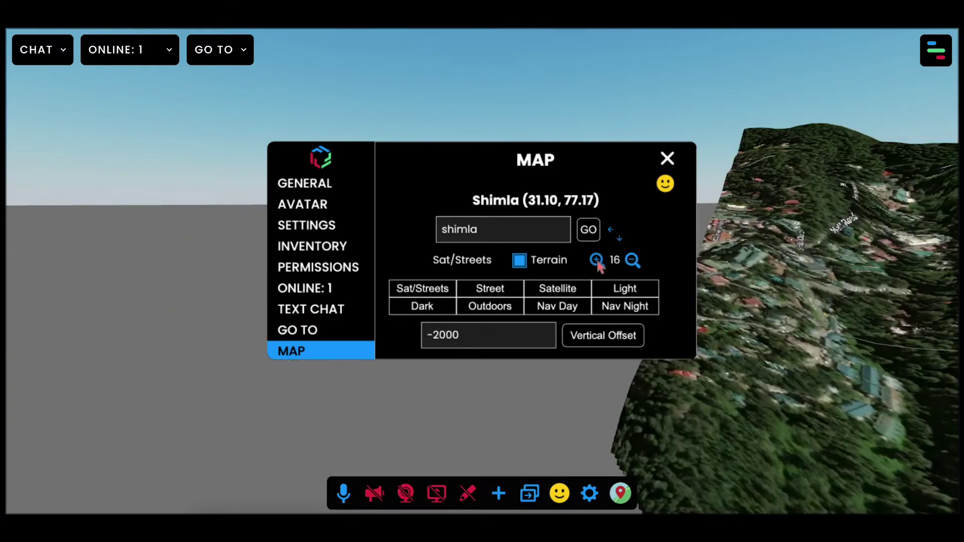
pyautogui.click(597, 262)
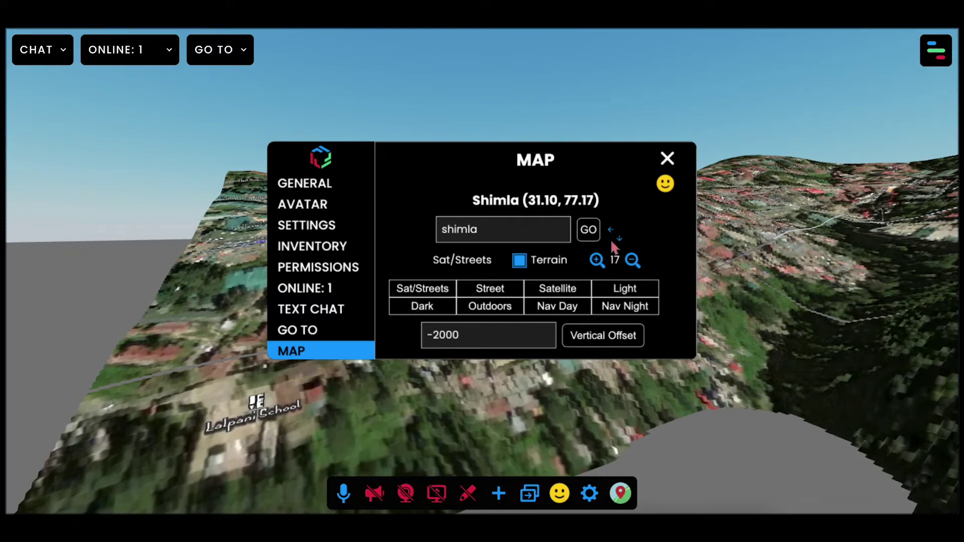
pyautogui.click(470, 234)
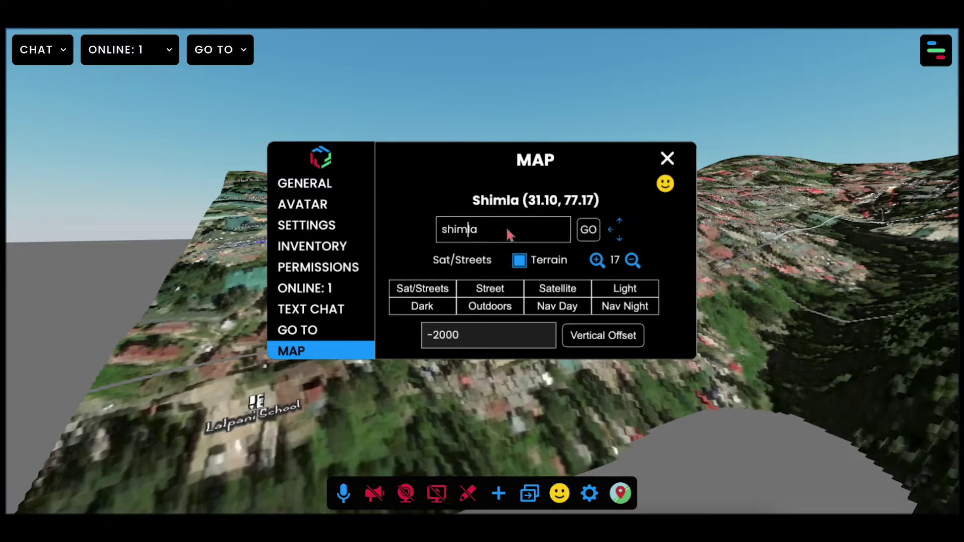
pyautogui.doubleClick(450, 235)
pyautogui.doubleClick(466, 234)
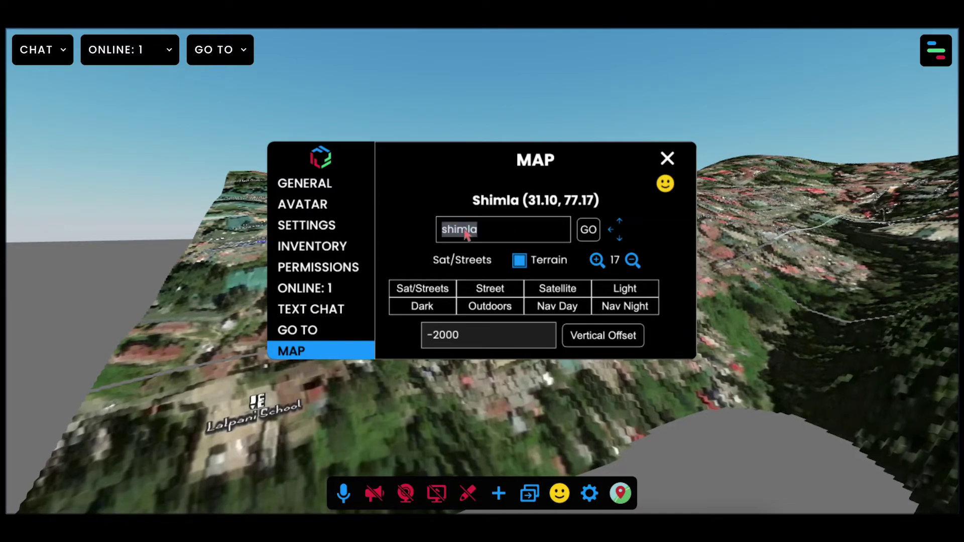
# Close the map settings and move around the enlarged Shimla terrain to view it from near and far.
pyautogui.click(667, 161)
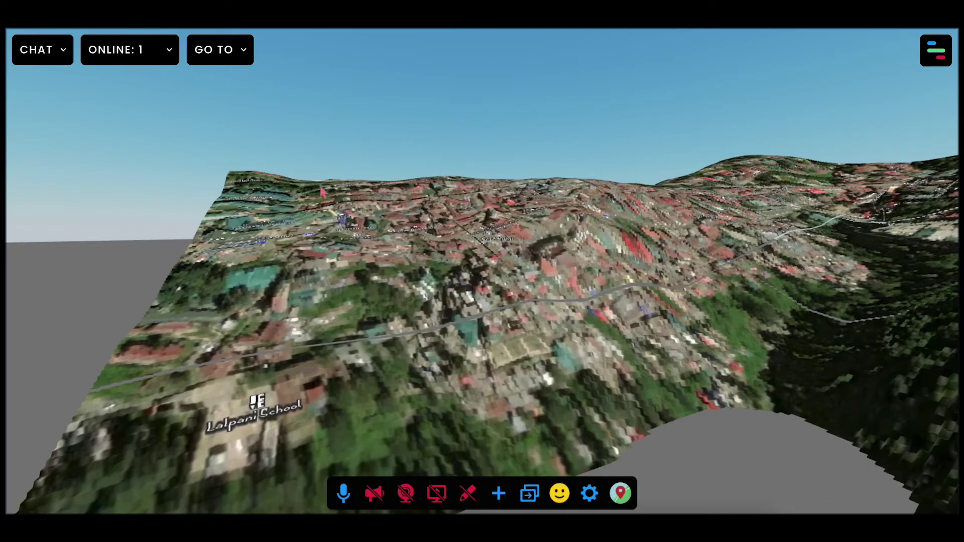
pyautogui.moveTo(183, 226); pyautogui.dragTo(525, 230)
pyautogui.press('s')
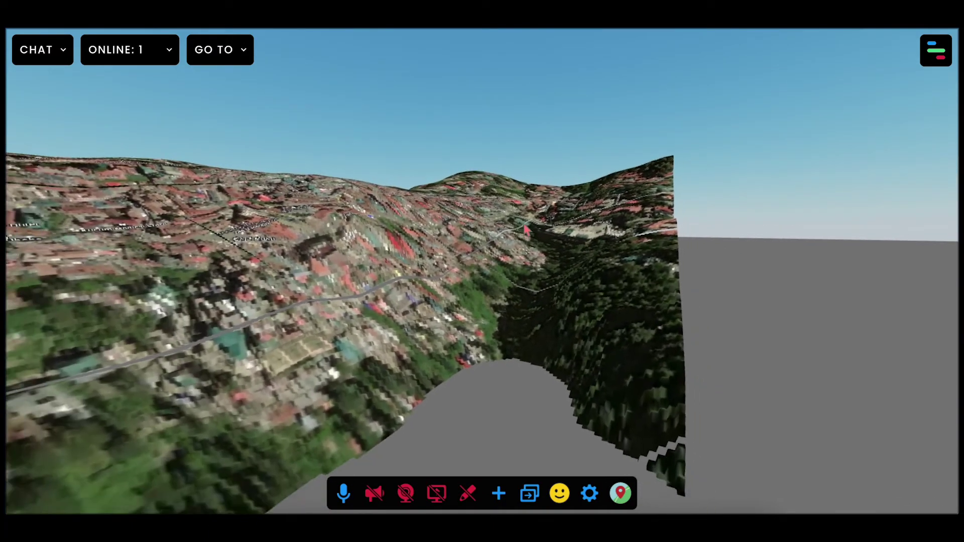
pyautogui.press('a')
pyautogui.press('a')
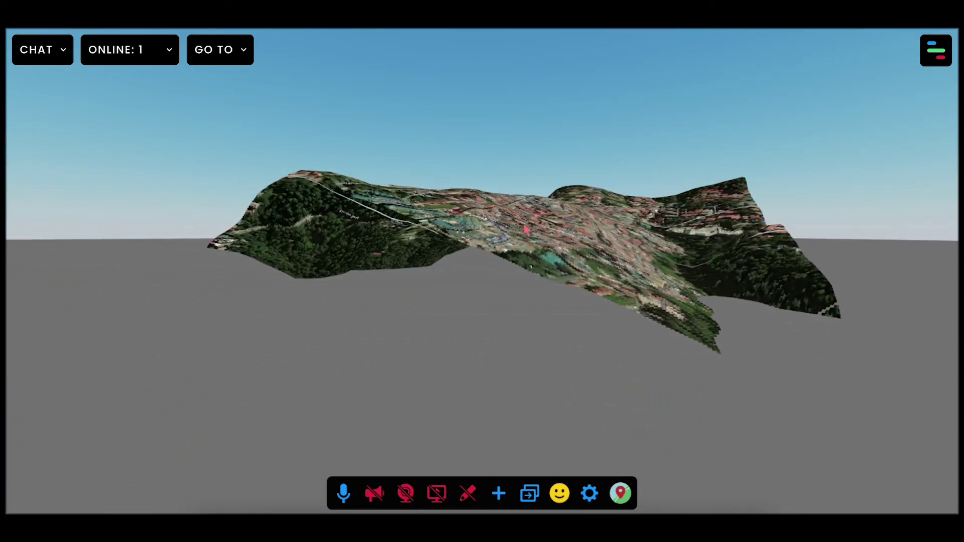
pyautogui.press('d')
pyautogui.press('s')
pyautogui.press('w')
pyautogui.press('d')
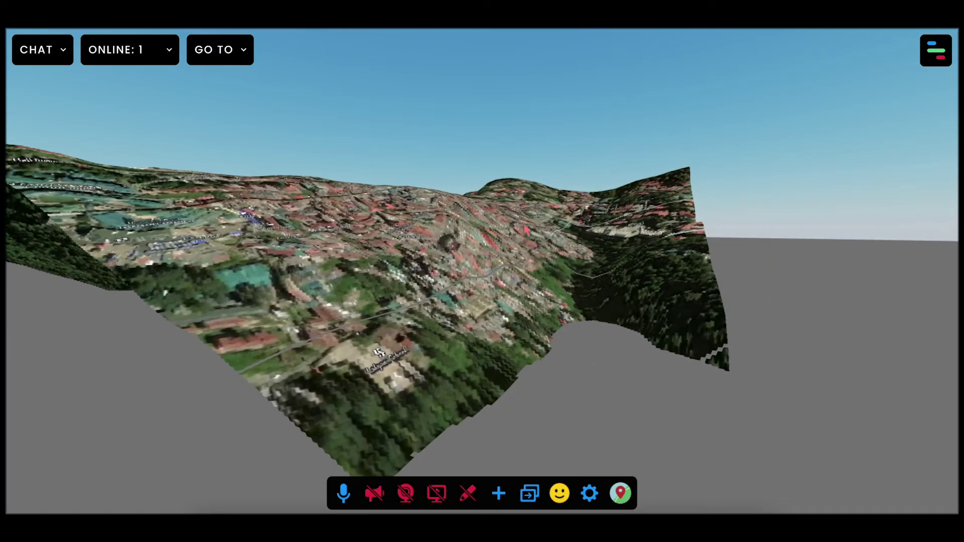
# Review the environment options in the frame settings, close them and take a last look around the Shimla terrain.
pyautogui.click(944, 46)
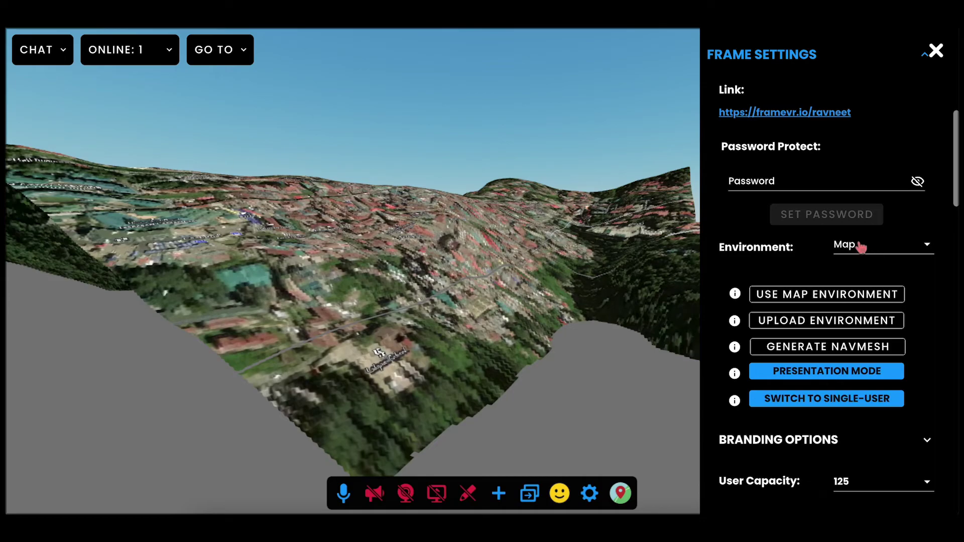
pyautogui.click(936, 51)
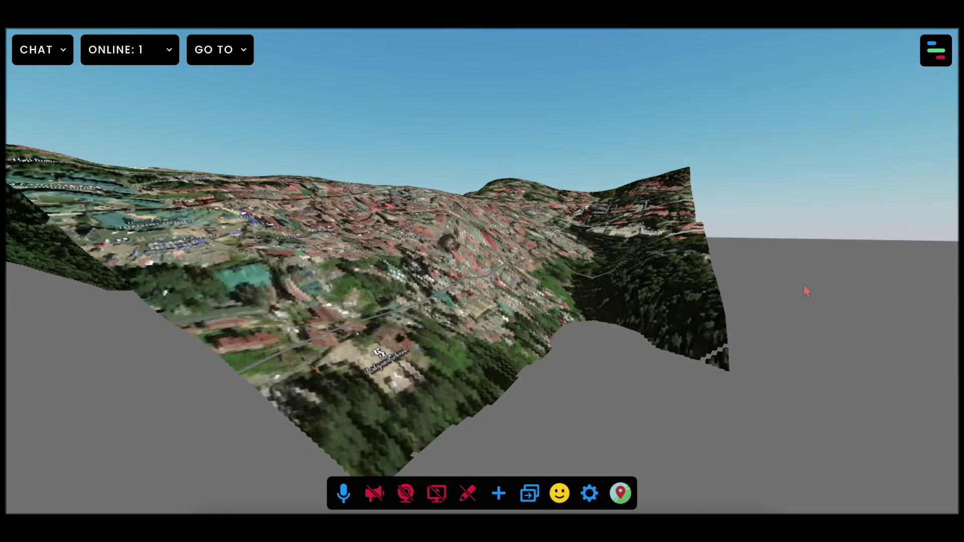
pyautogui.moveTo(806, 291); pyautogui.dragTo(571, 291)
pyautogui.press('d')
pyautogui.press('a')
pyautogui.press('w')
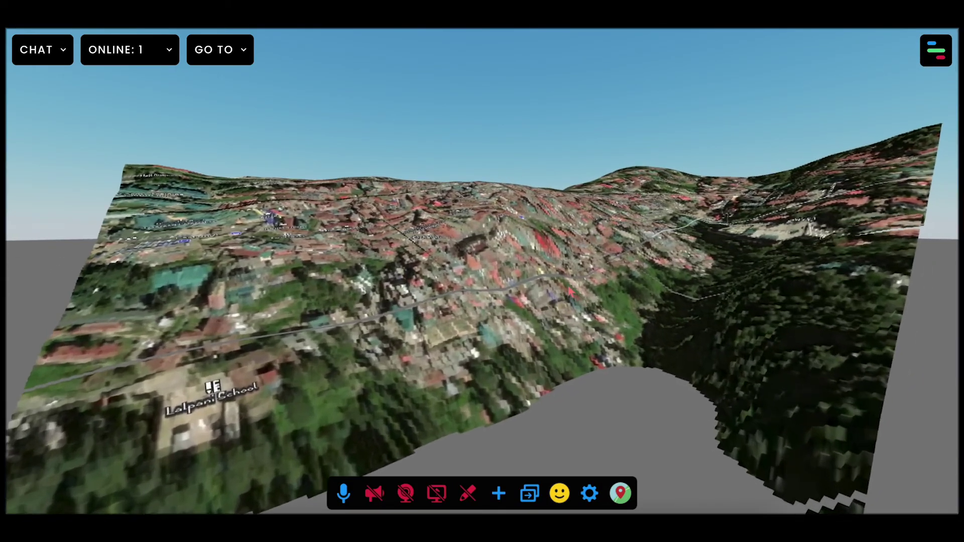
pyautogui.scroll(-5, 570, 291)
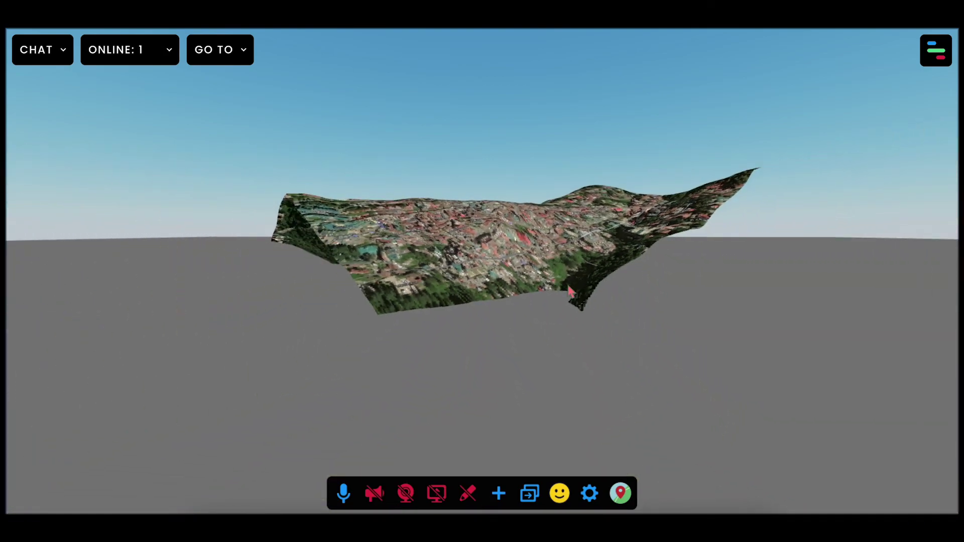
pyautogui.press('d')
pyautogui.press('e')
pyautogui.press('a')
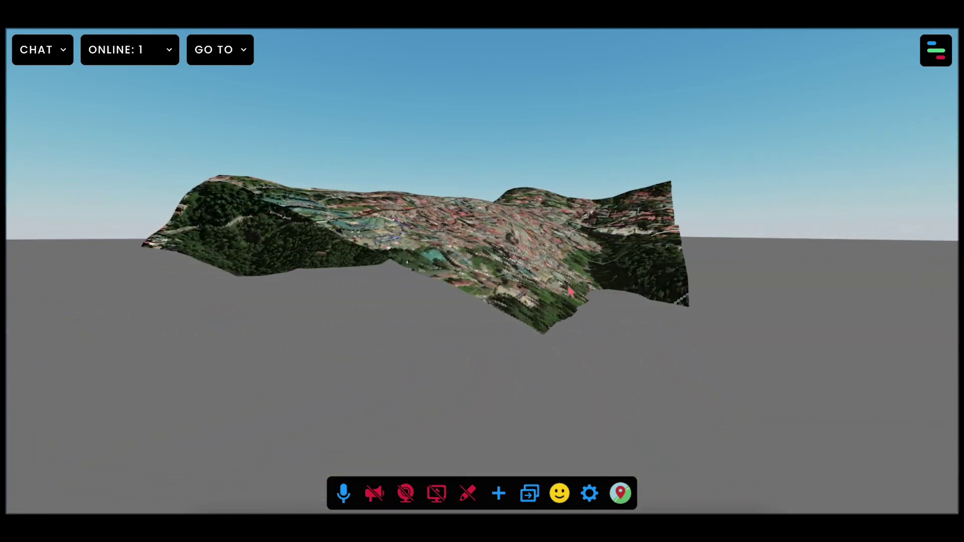